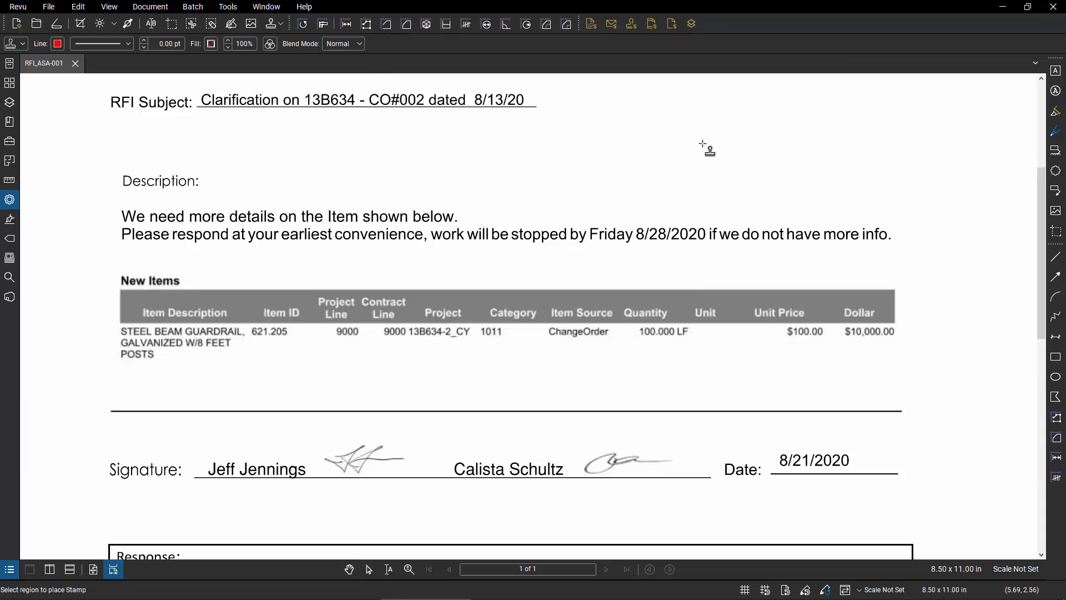
# - Try the Approved stamp beside the RFI subject line, first at default size and again in a drawn region, deleting each placement
pyautogui.click(732, 142)
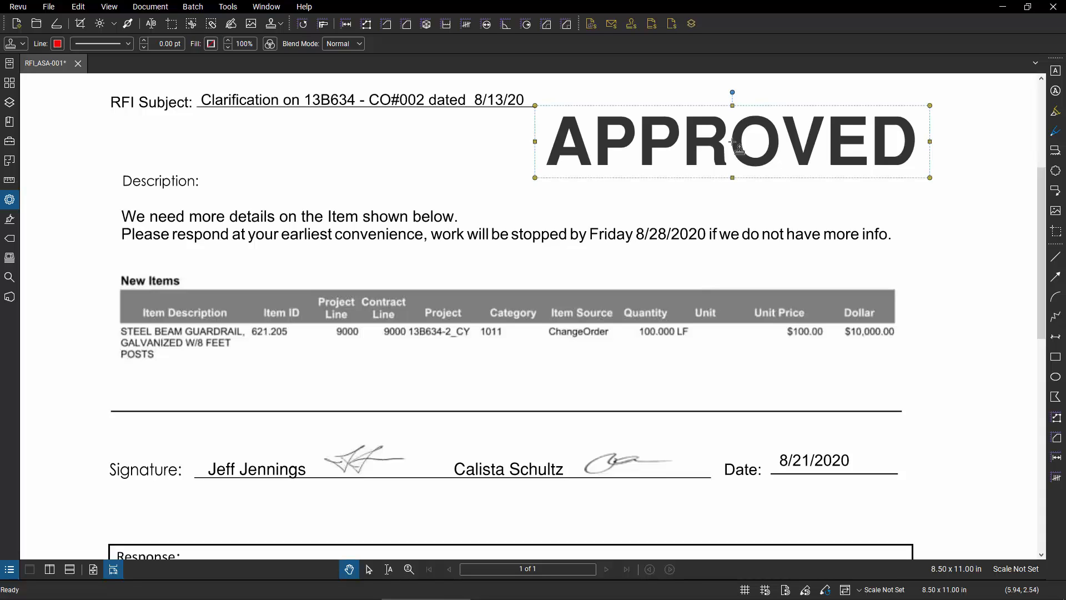
pyautogui.press('Delete')
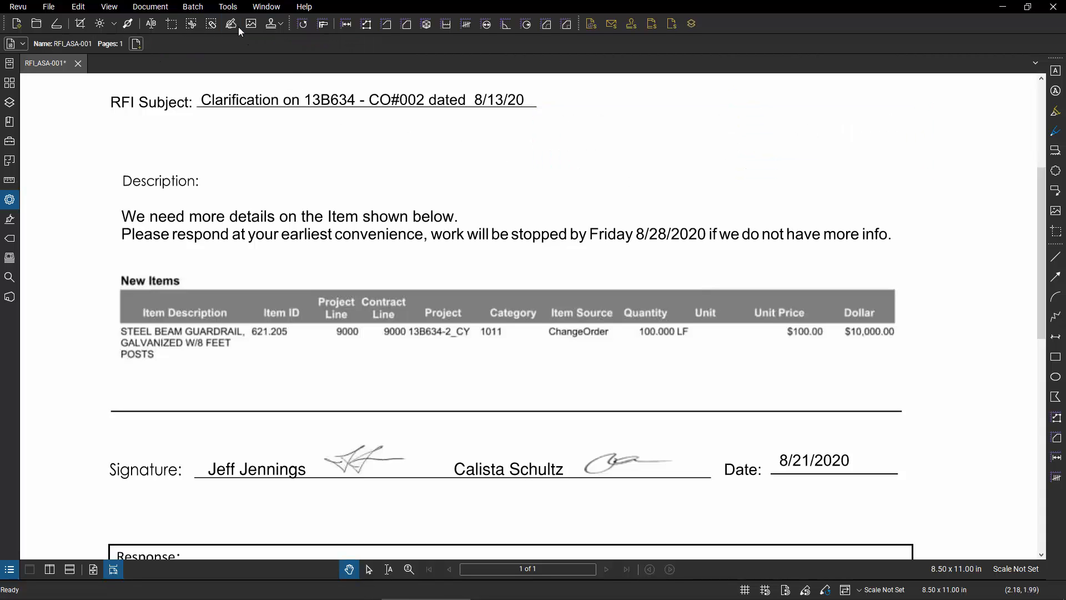
pyautogui.click(228, 10)
pyautogui.moveTo(251, 34)
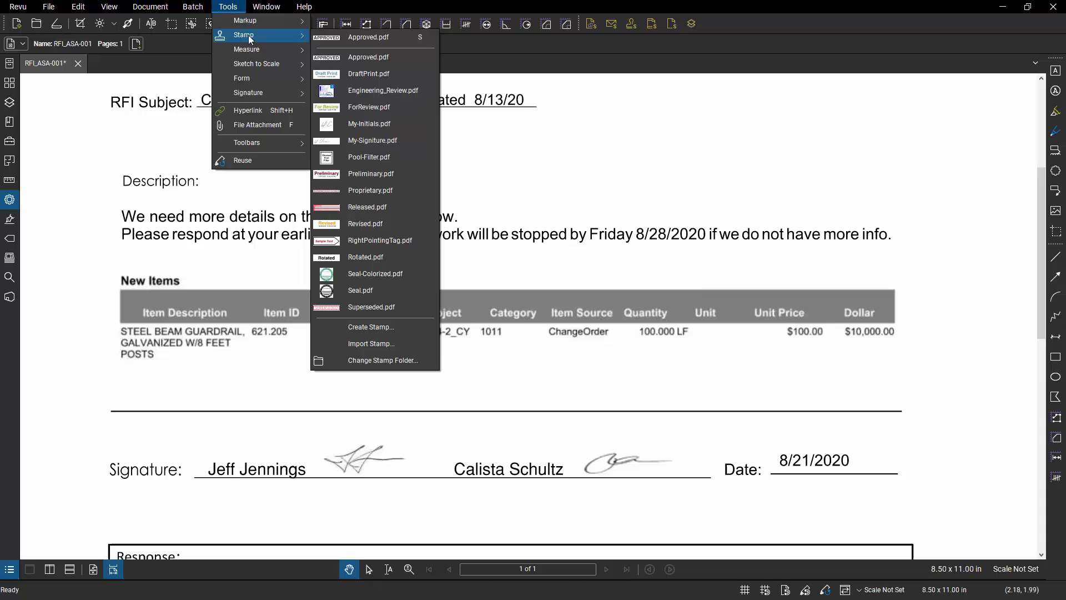
pyautogui.click(356, 60)
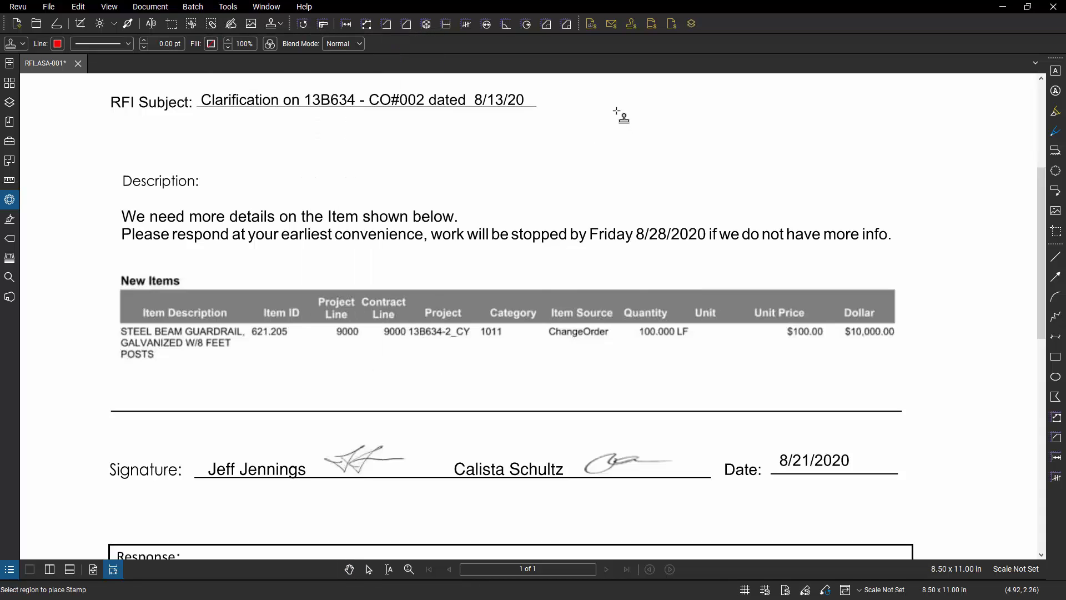
pyautogui.moveTo(609, 108); pyautogui.dragTo(908, 163)
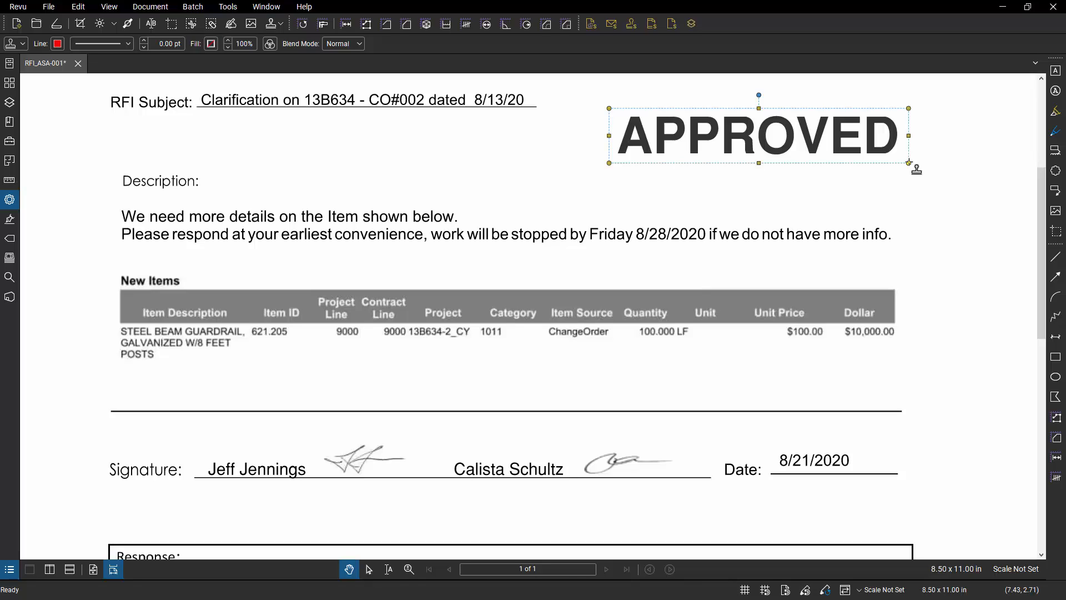
pyautogui.press('Delete')
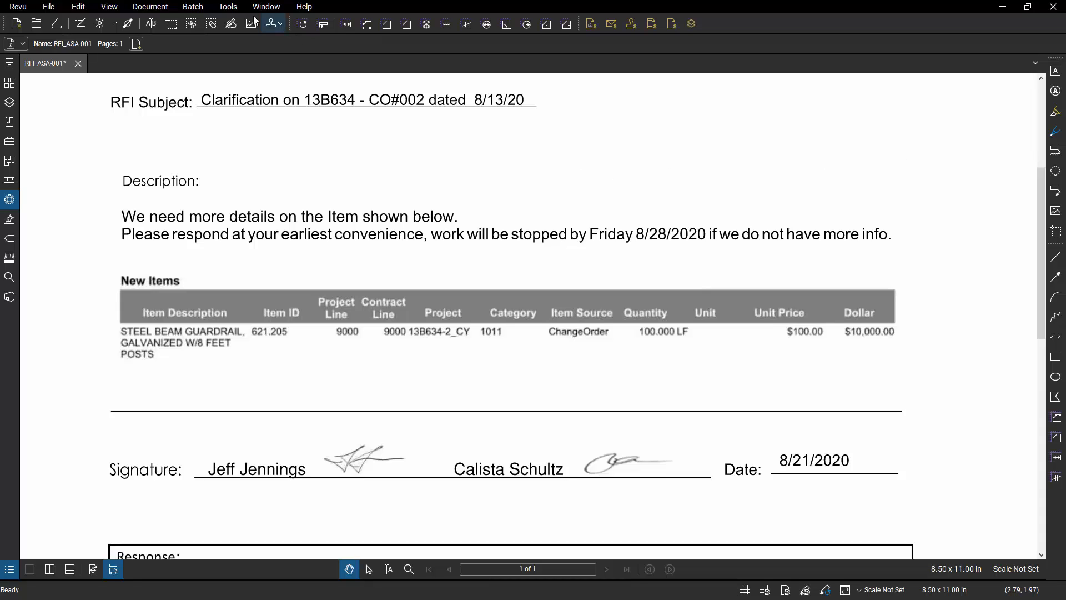
# - Open the ForReview.pdf stamp for editing and look it over
pyautogui.click(227, 7)
pyautogui.moveTo(252, 36)
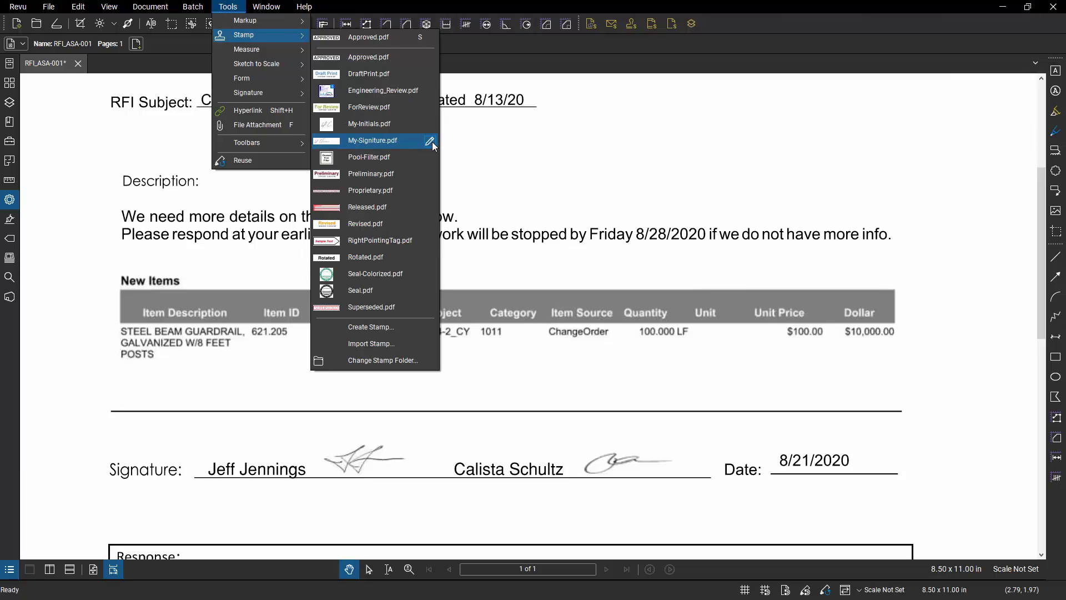
pyautogui.click(430, 109)
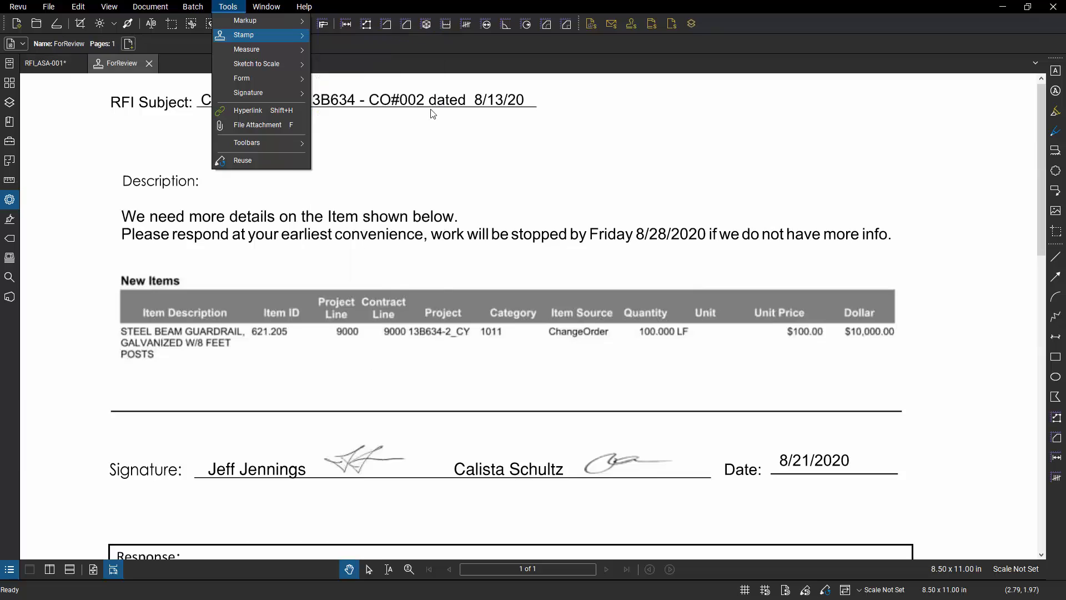
pyautogui.scroll(-3, 650, 471)
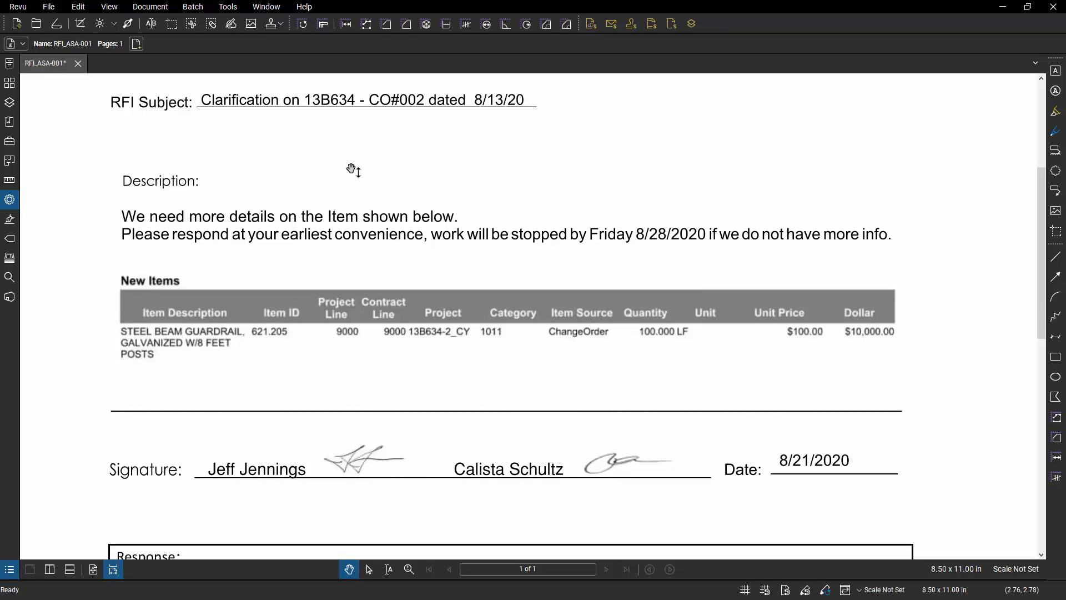
pyautogui.click(230, 7)
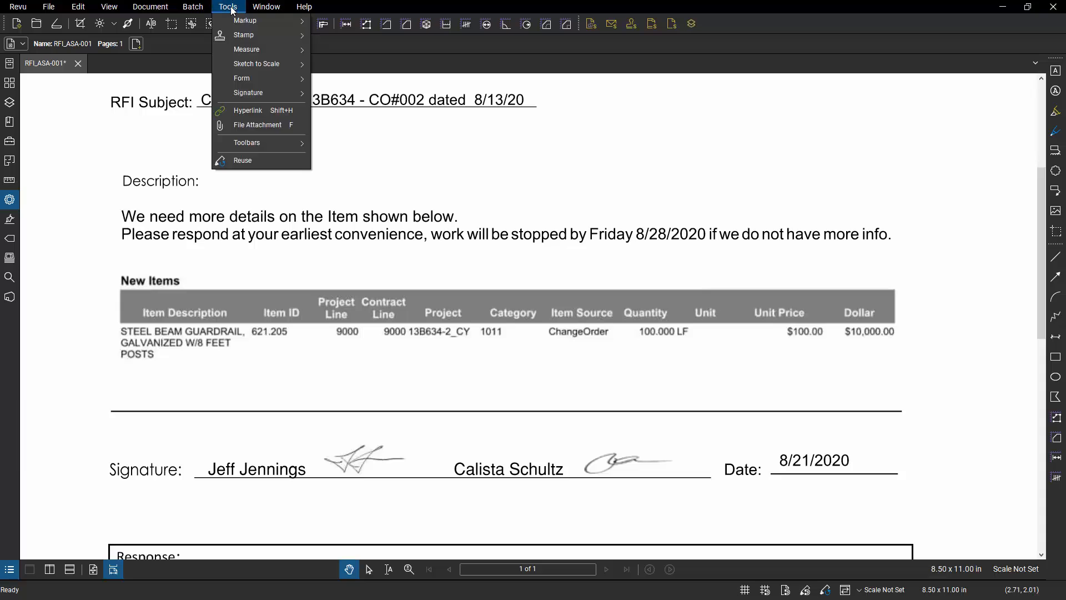
pyautogui.moveTo(251, 35)
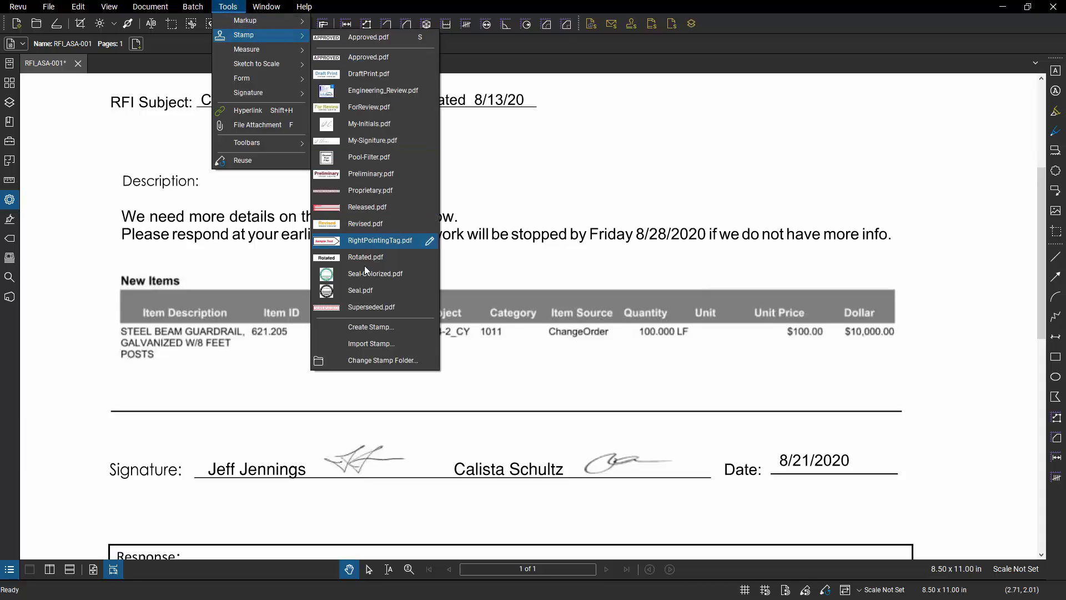
pyautogui.click(388, 346)
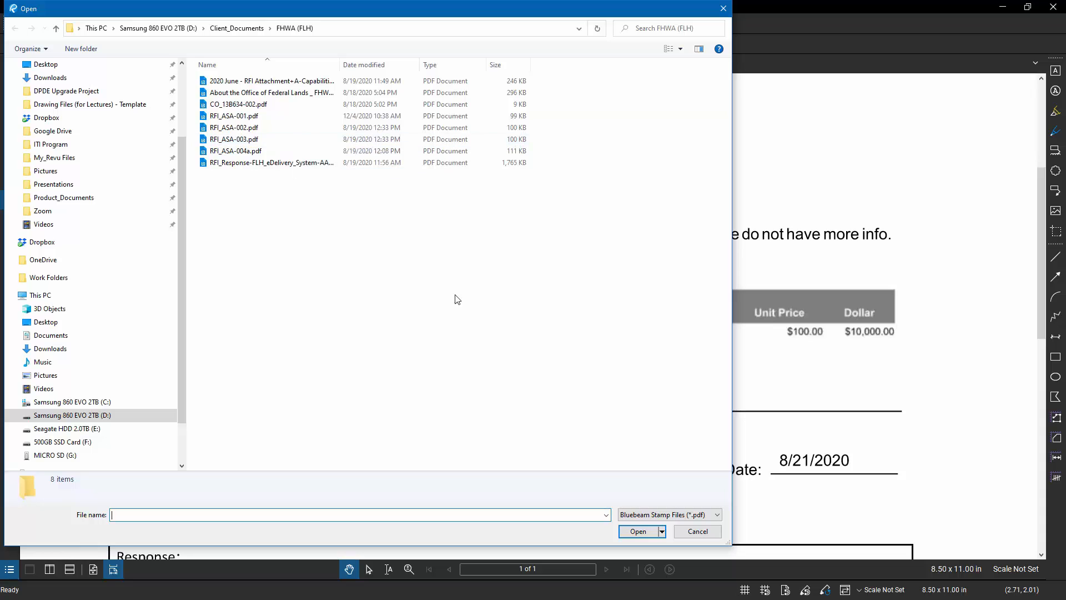
pyautogui.click(697, 532)
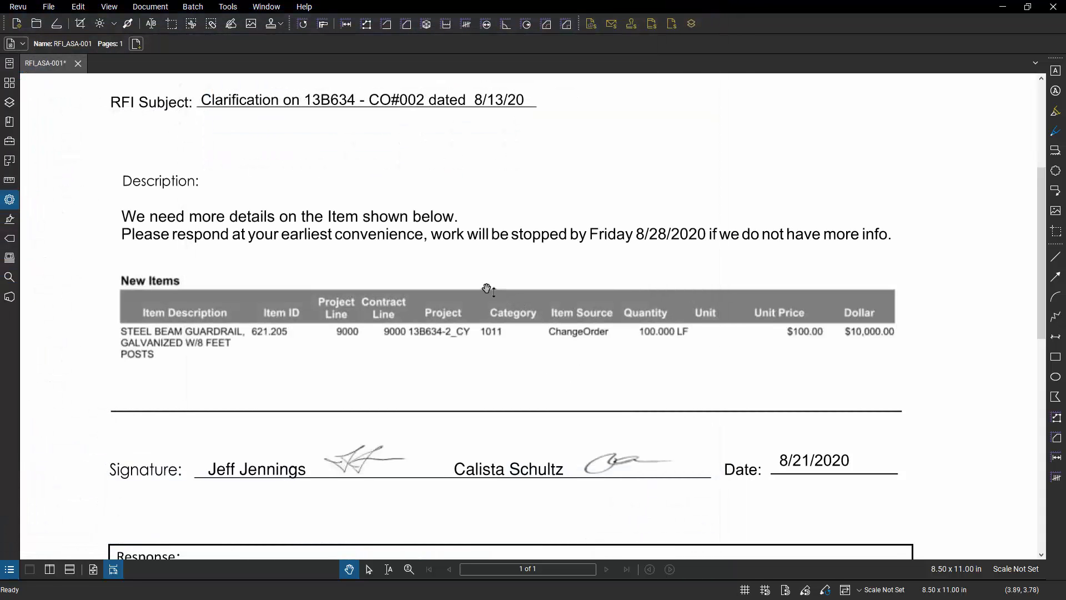
# - Start a new custom stamp with the subject "YouTube Demo", the Blank (none) template and the Normal (none) blend mode
pyautogui.click(228, 7)
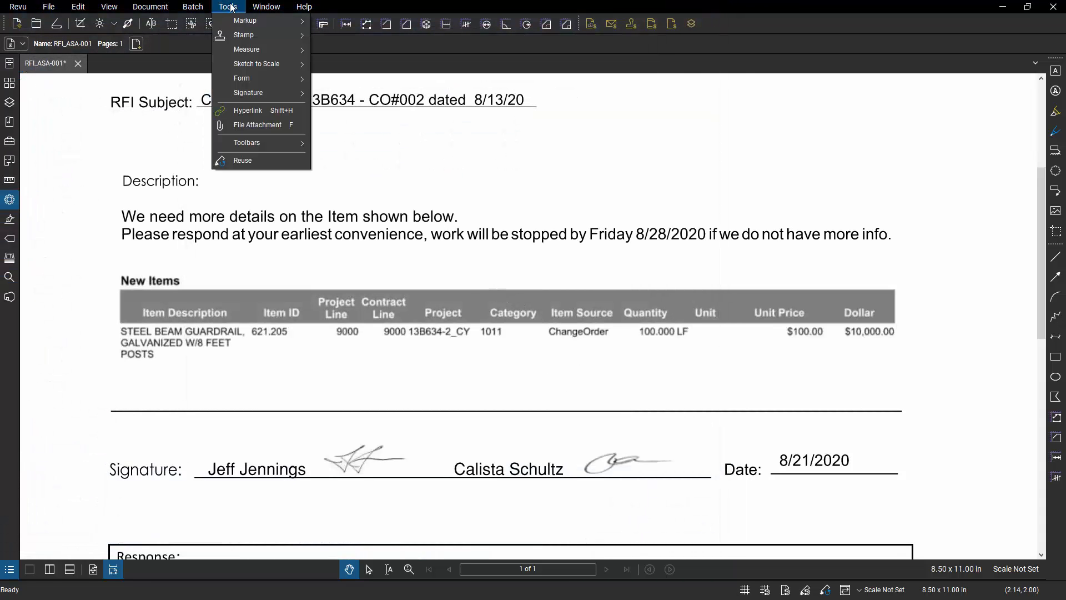
pyautogui.moveTo(279, 39)
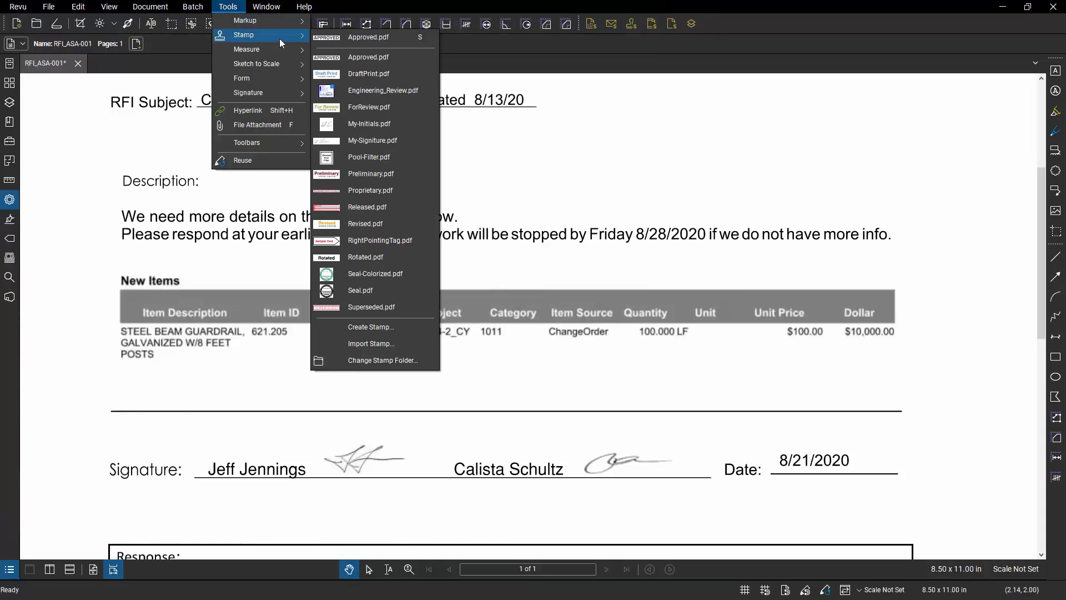
pyautogui.click(412, 332)
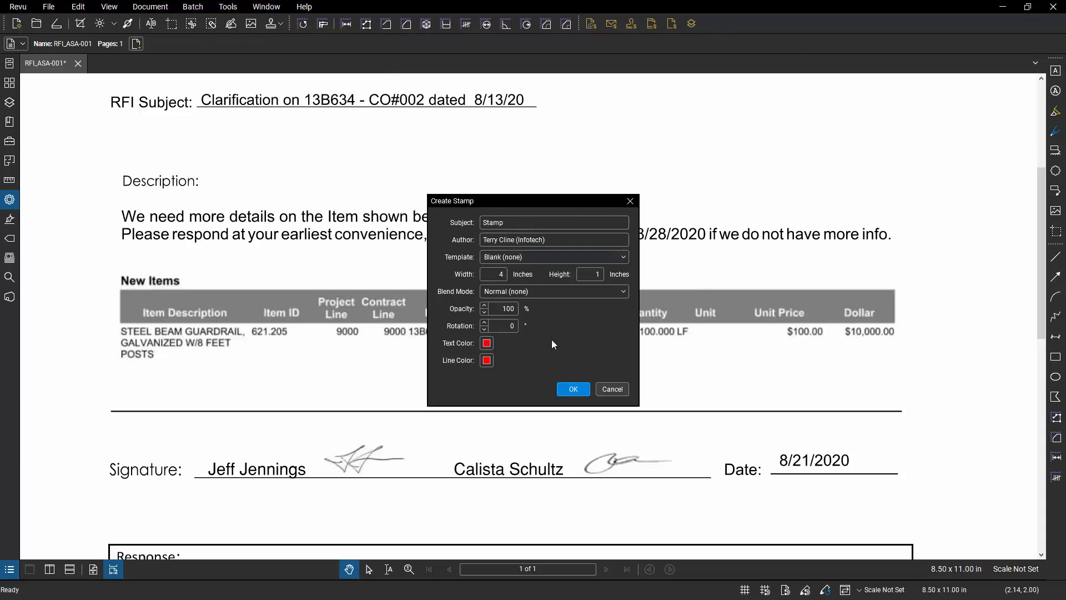
pyautogui.click(527, 224)
pyautogui.write('YouTube Demo')
pyautogui.click(529, 257)
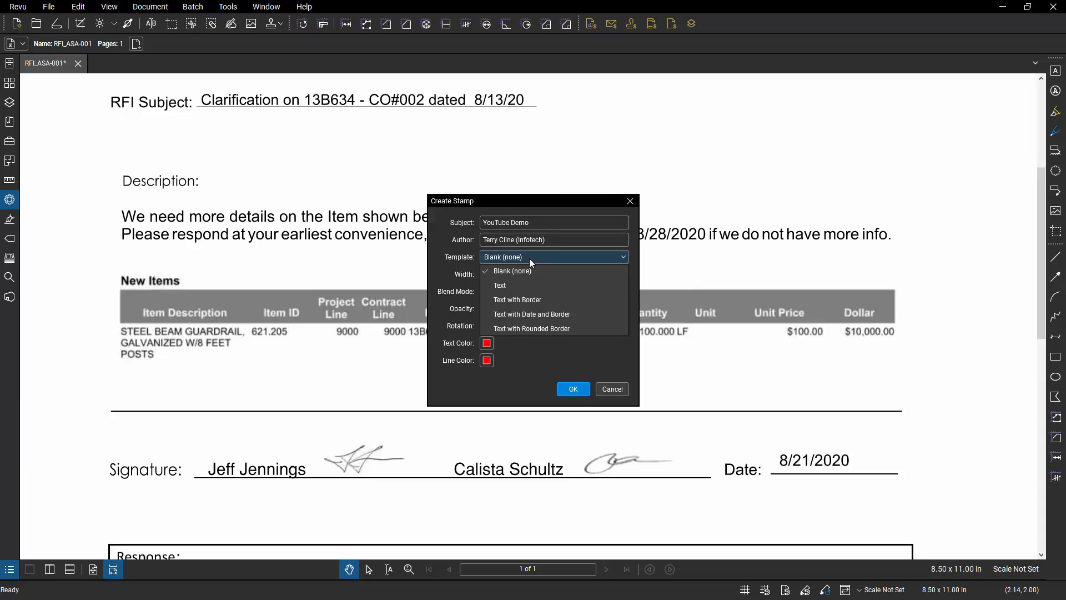
pyautogui.click(531, 262)
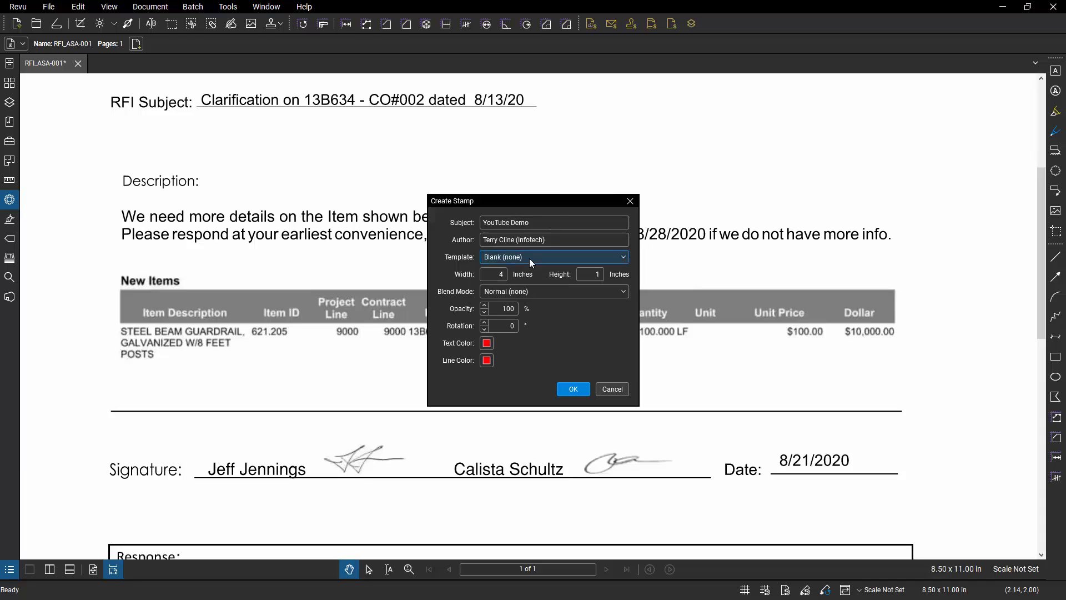
pyautogui.click(555, 291)
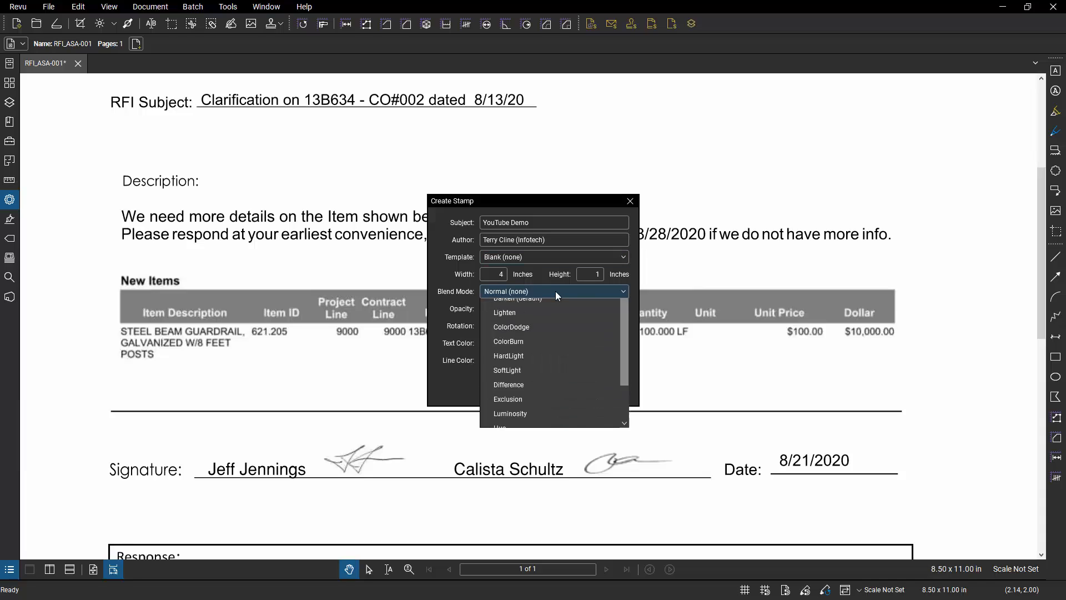
pyautogui.click(583, 296)
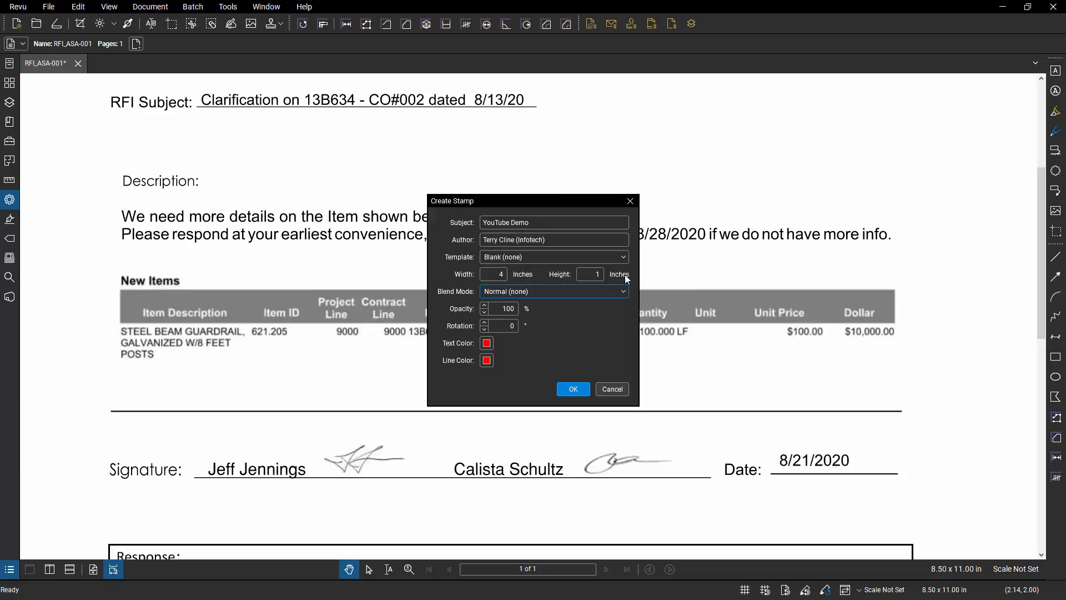
# - Set the new stamp's text color and line color to black and create the stamp
pyautogui.click(591, 274)
pyautogui.click(487, 343)
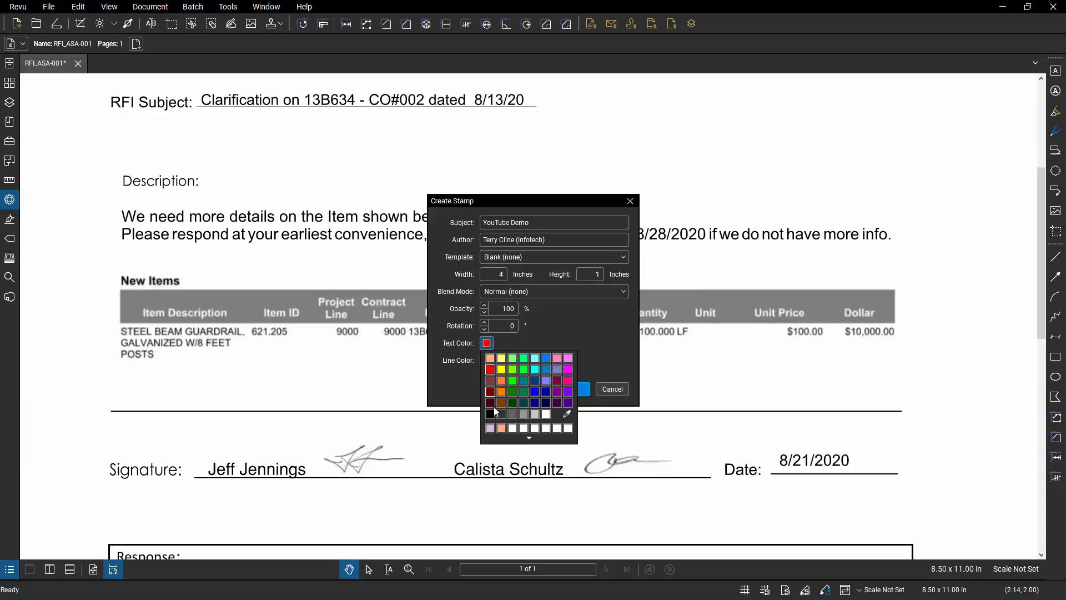
pyautogui.click(491, 415)
pyautogui.click(487, 361)
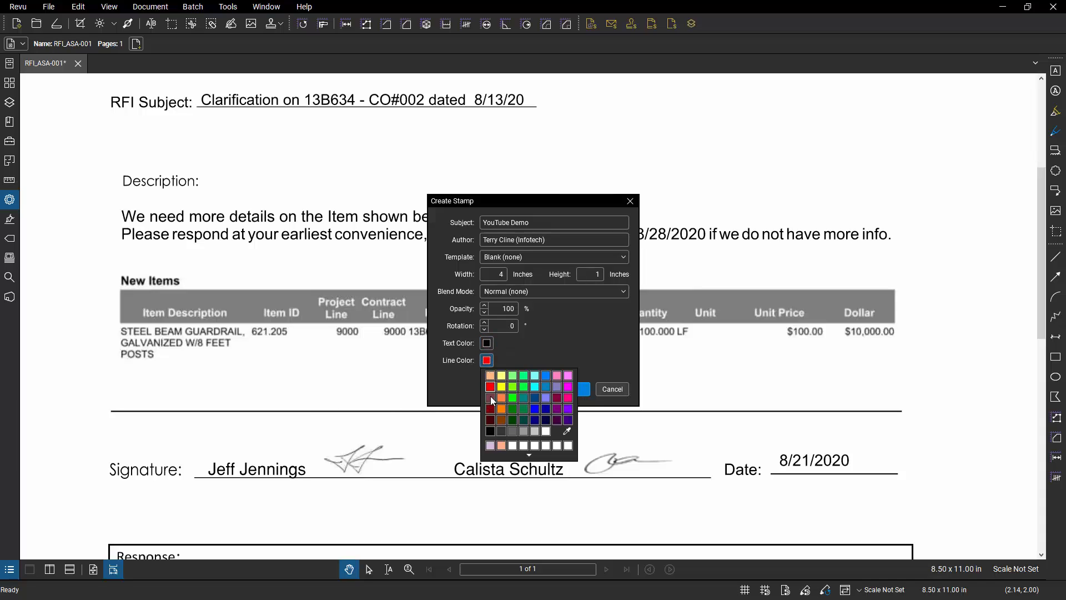
pyautogui.click(490, 431)
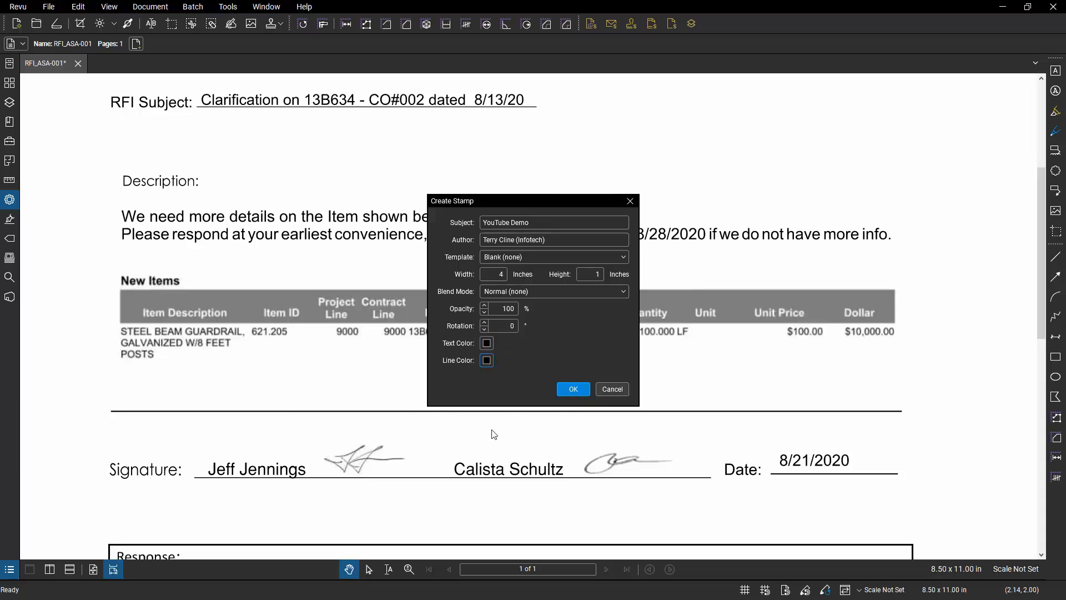
pyautogui.click(575, 389)
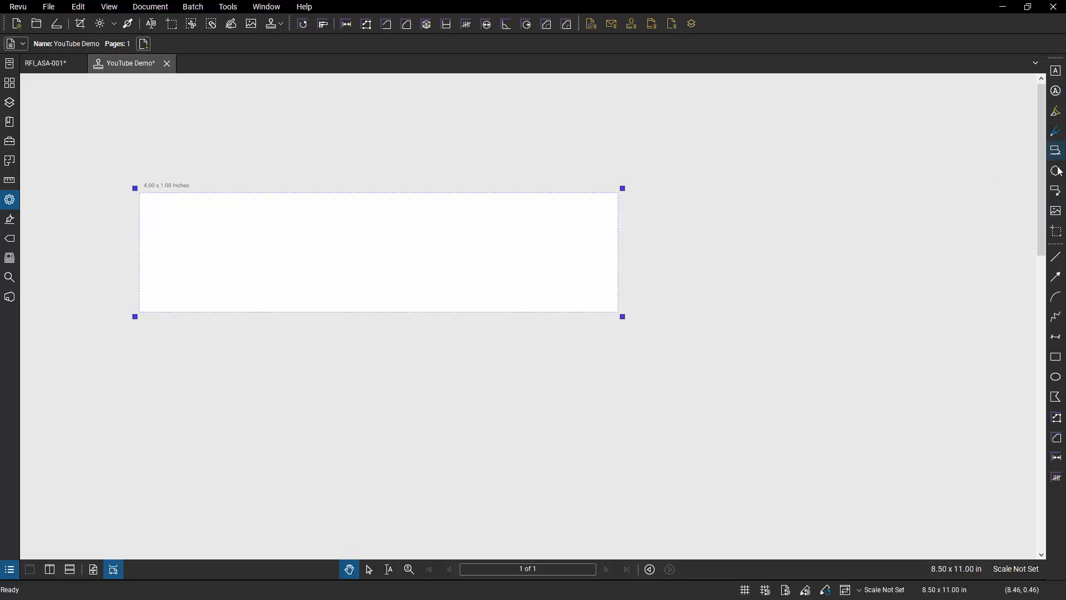
# - Add a text box across the upper part of the blank stamp reading the author's first name followed by "was here"
pyautogui.click(1057, 71)
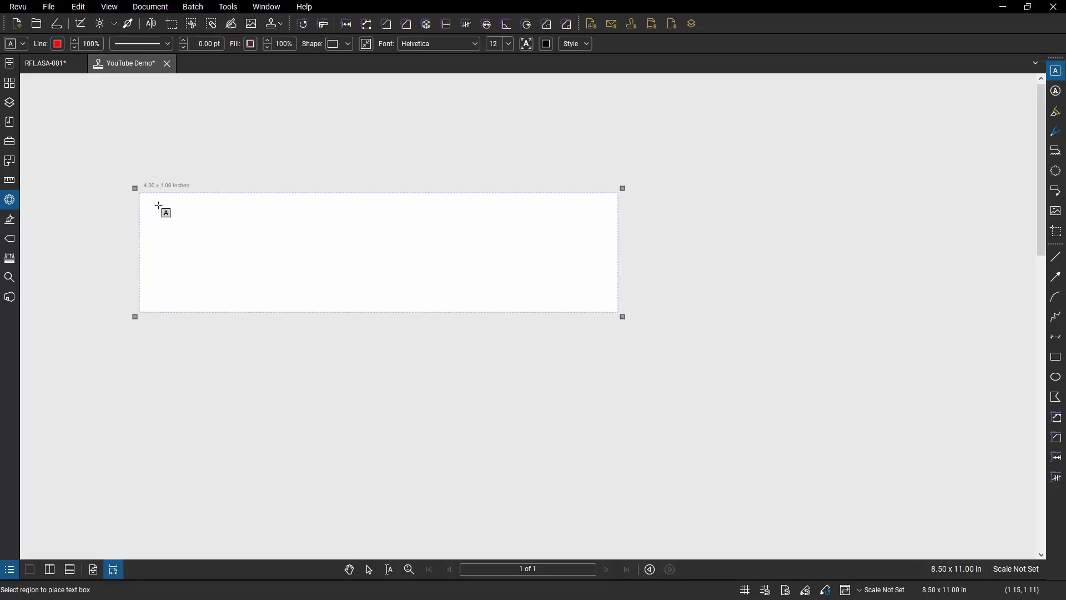
pyautogui.moveTo(159, 205); pyautogui.dragTo(610, 259)
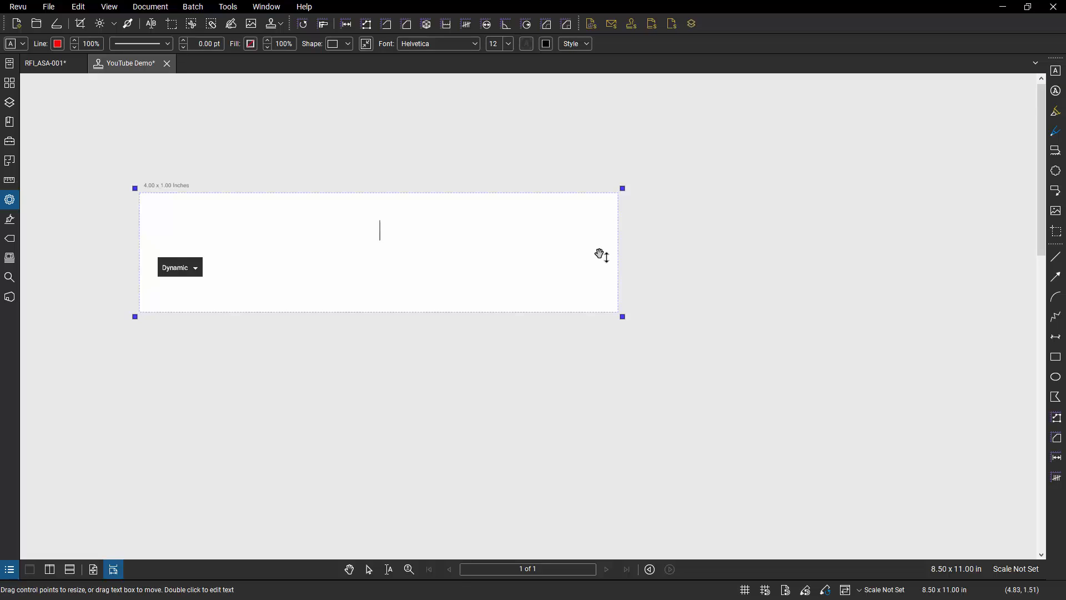
pyautogui.write('Terry was he')
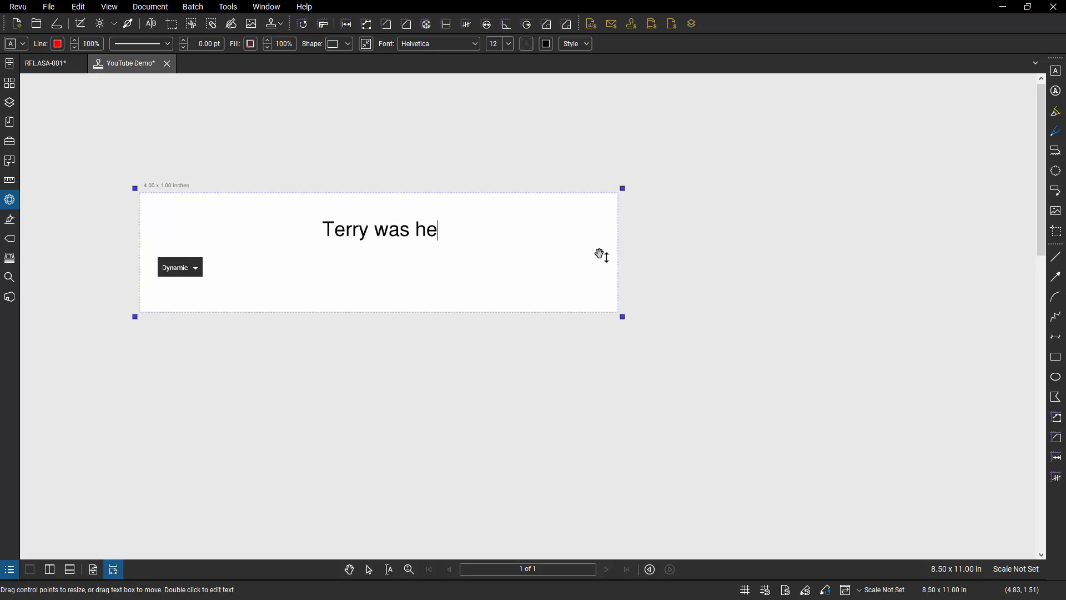
pyautogui.write('re')
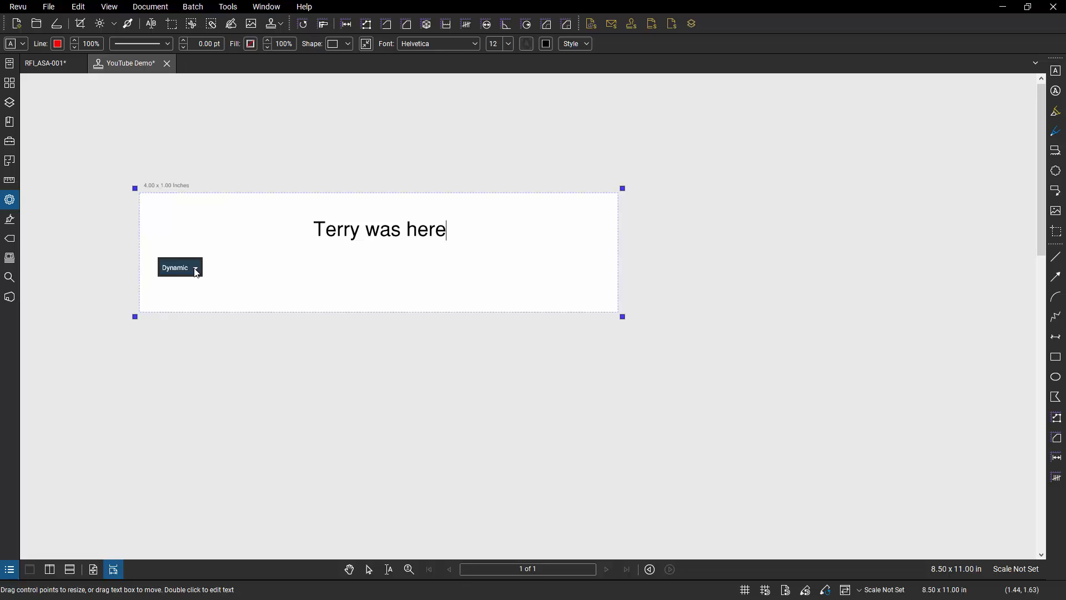
# - Insert the dynamic File field after the stamp text and move it two lines below
pyautogui.click(196, 271)
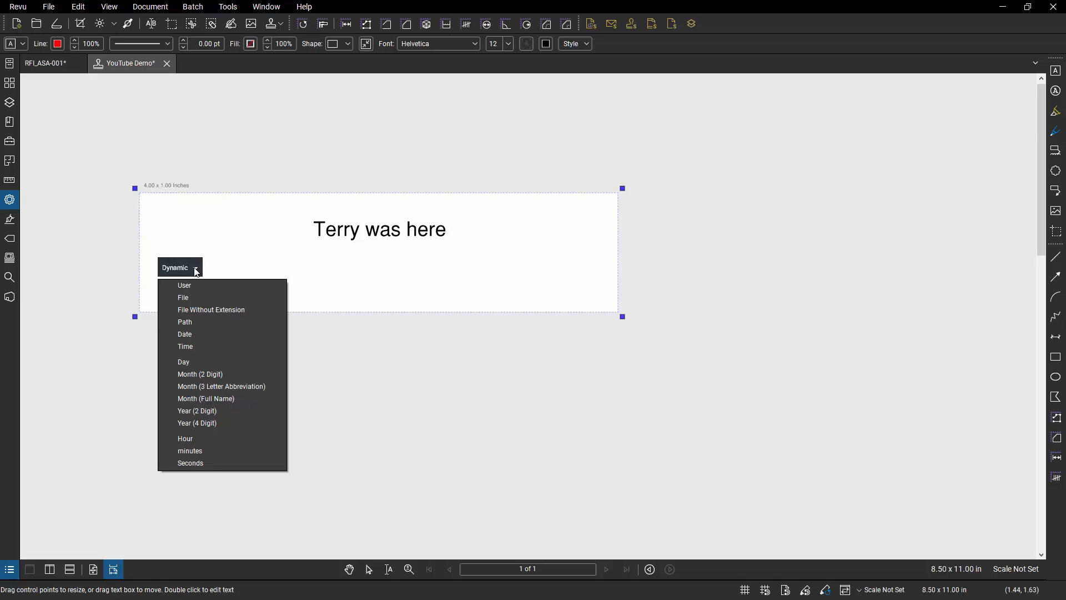
pyautogui.click(192, 298)
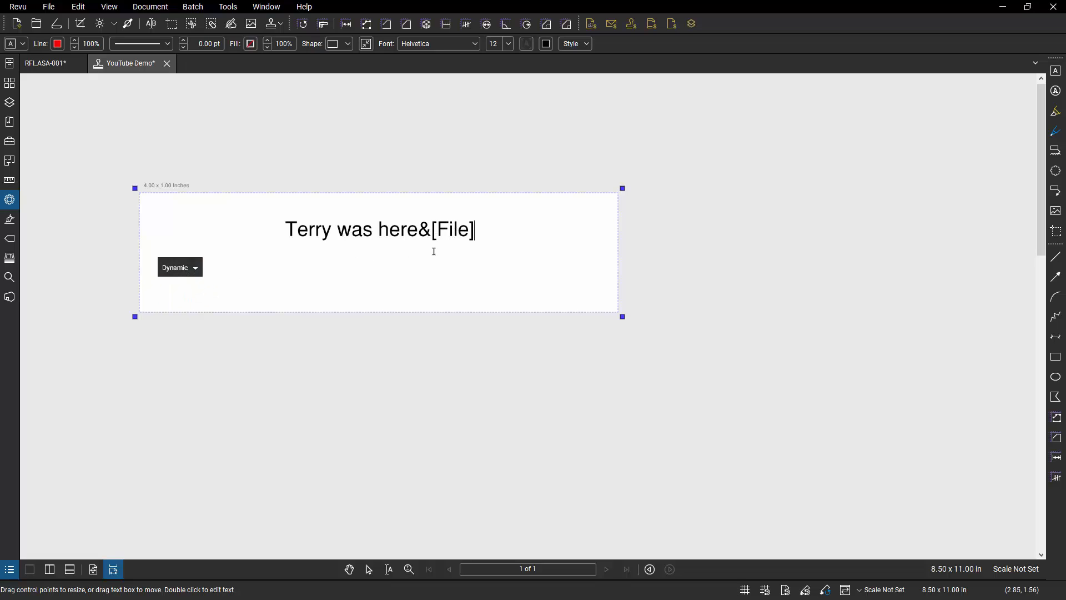
pyautogui.press('Left')
pyautogui.press('Left')
pyautogui.press('Left')
pyautogui.press('Left')
pyautogui.press('Left')
pyautogui.press('Left')
pyautogui.press('Left')
pyautogui.press('Return')
pyautogui.press('Return')
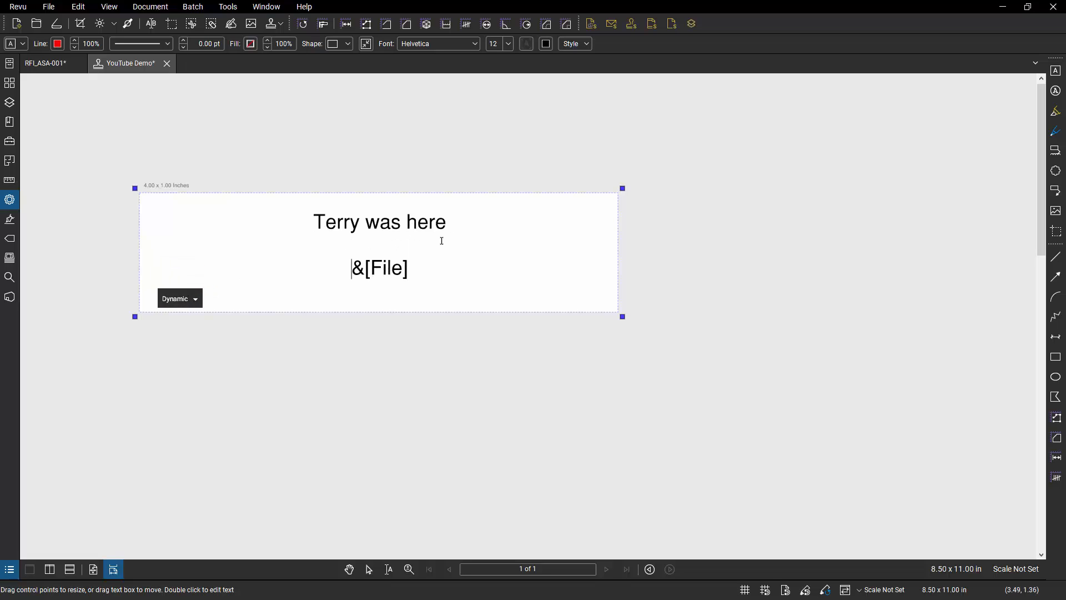
# - Set the &[File] field's font size to 9 and align it left
pyautogui.moveTo(421, 269); pyautogui.dragTo(325, 259)
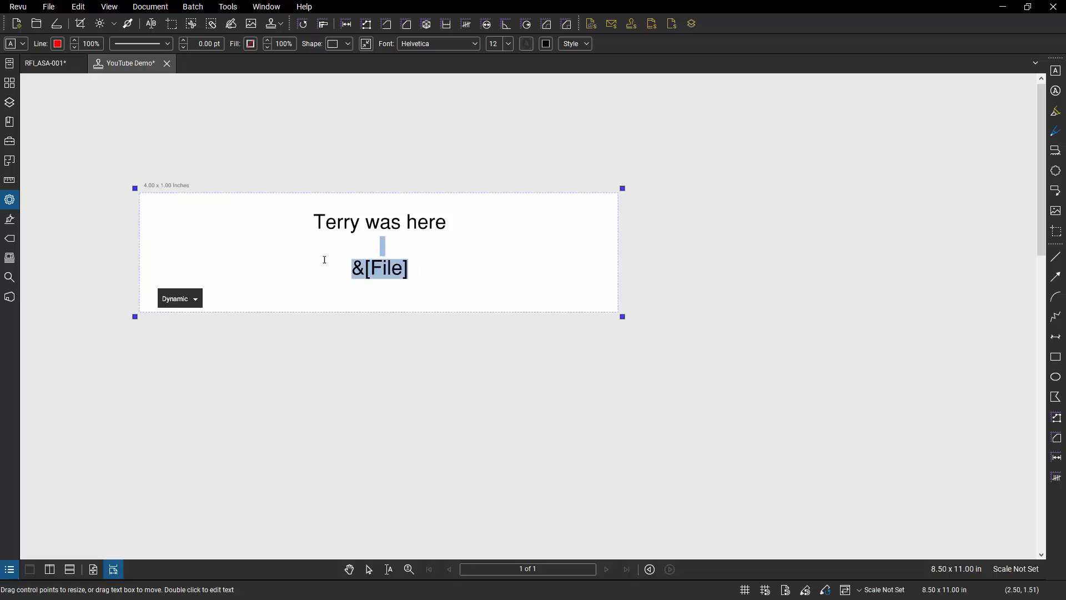
pyautogui.moveTo(431, 268); pyautogui.dragTo(353, 266)
pyautogui.click(508, 47)
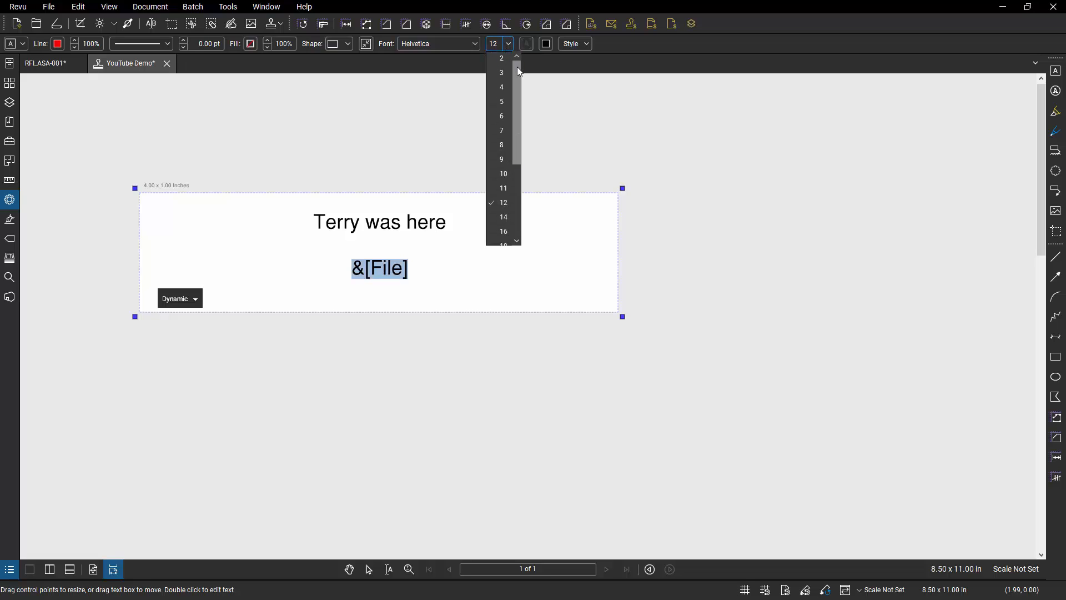
pyautogui.click(503, 159)
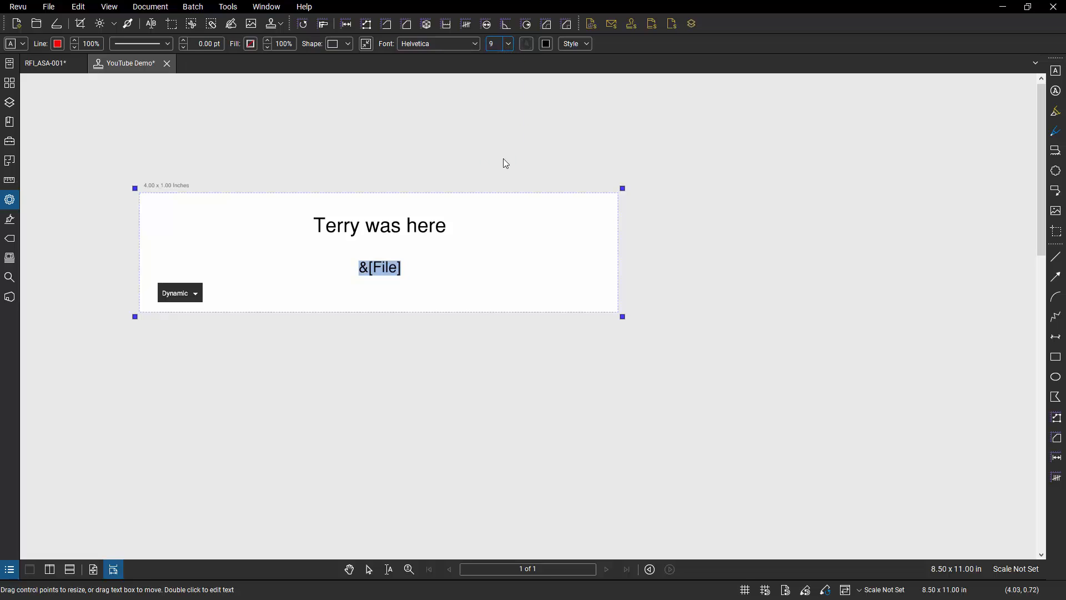
pyautogui.click(581, 49)
pyautogui.click(614, 64)
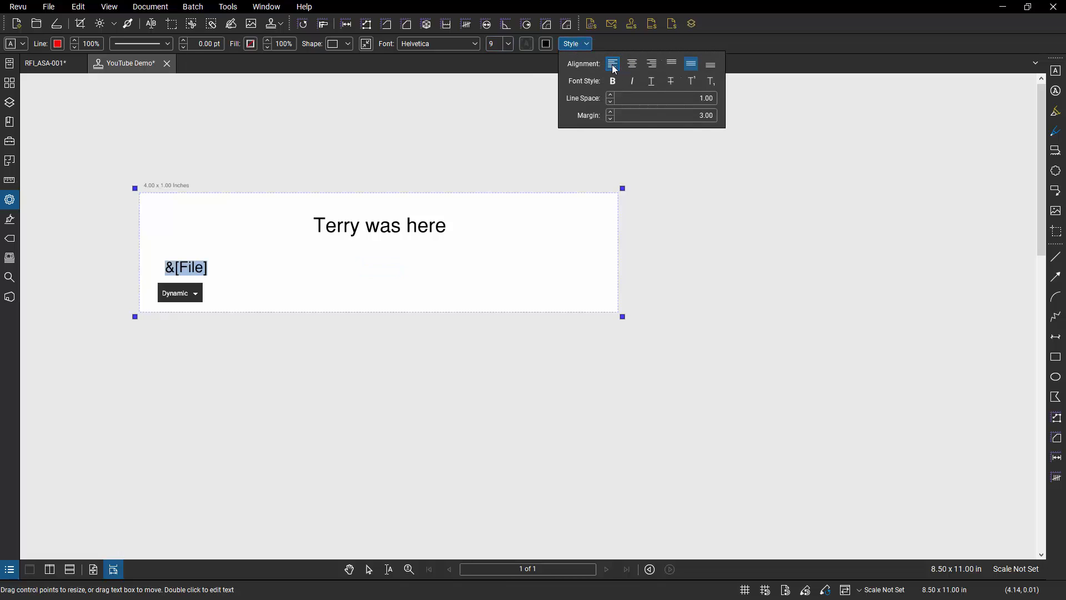
# - Italicize the File field and insert the dynamic Date field on the line directly below it
pyautogui.click(632, 82)
pyautogui.click(467, 219)
pyautogui.click(230, 275)
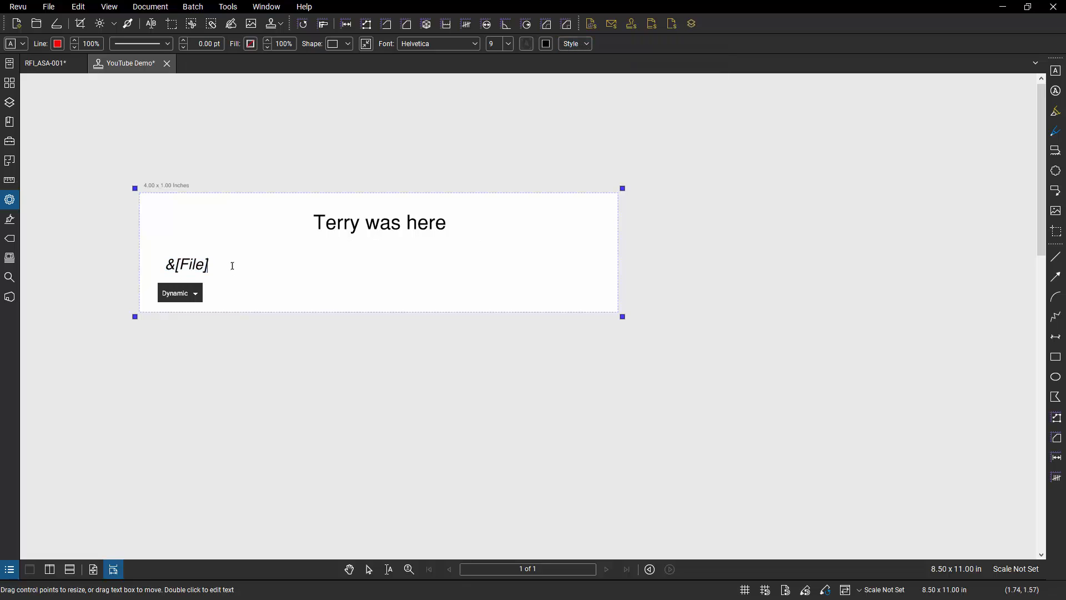
pyautogui.press('Return')
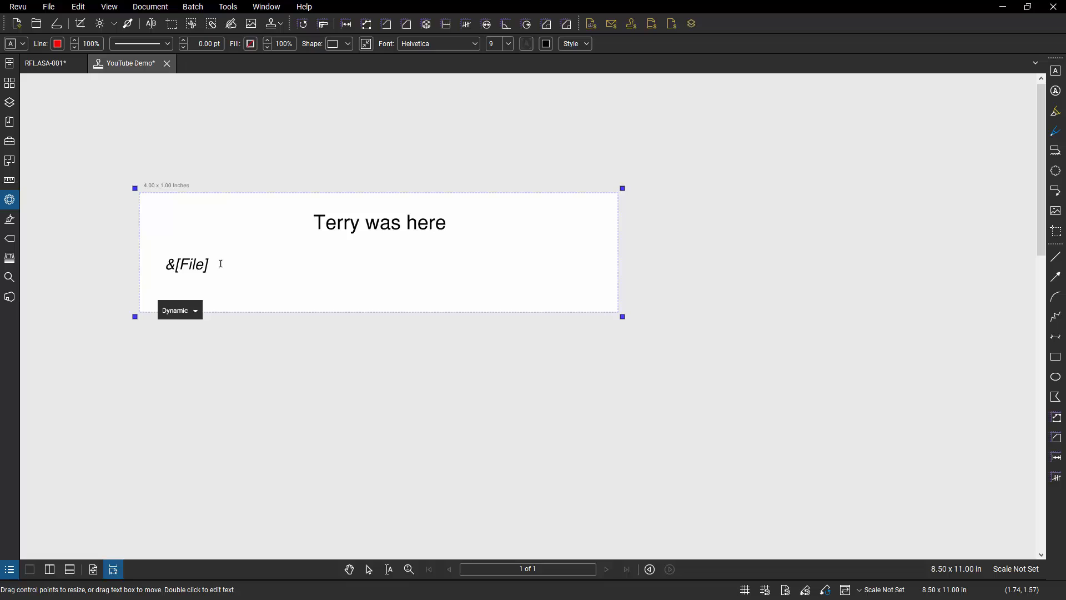
pyautogui.click(168, 310)
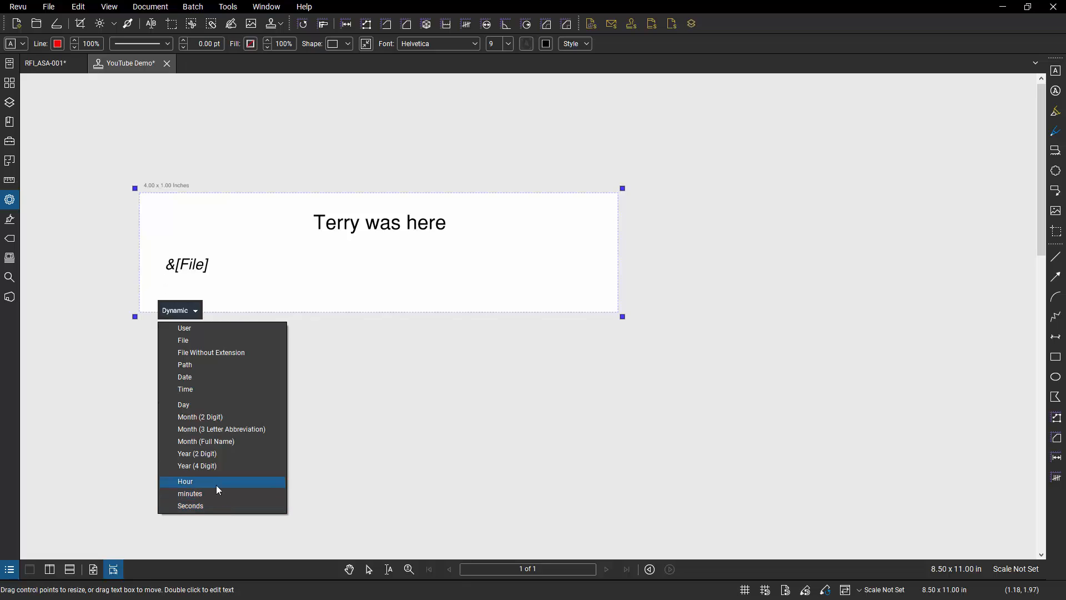
pyautogui.click(211, 377)
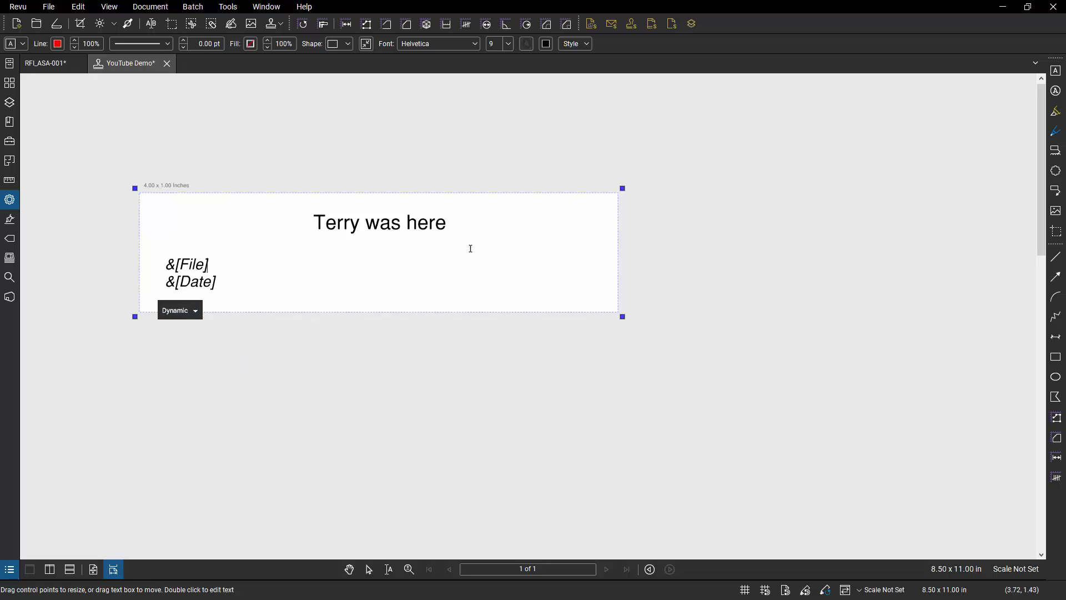
# - Save the YouTube Demo stamp and close its document
pyautogui.rightClick(129, 69)
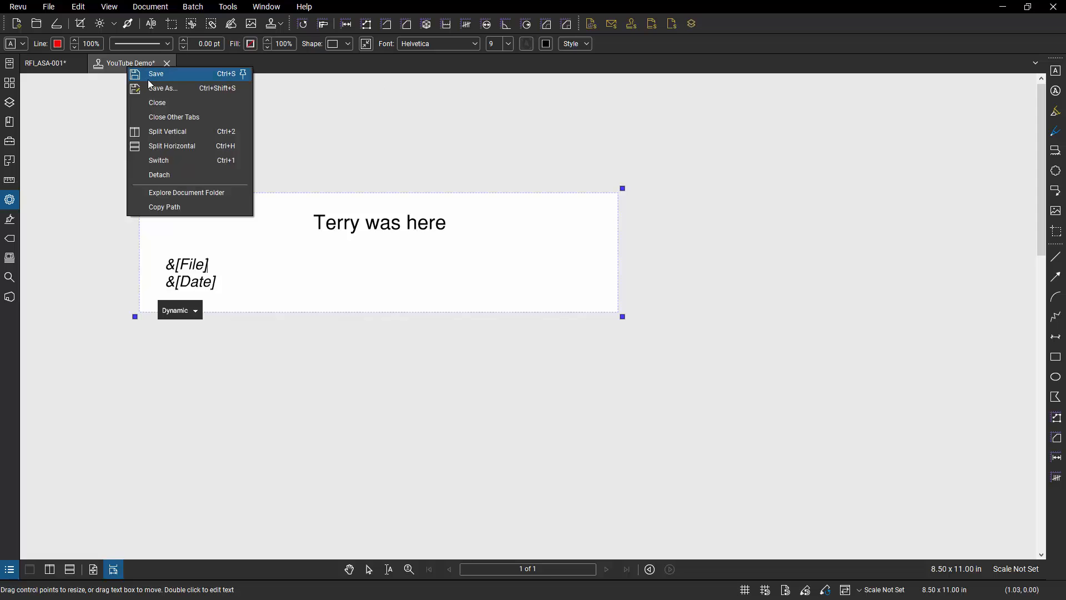
pyautogui.click(149, 79)
pyautogui.click(166, 64)
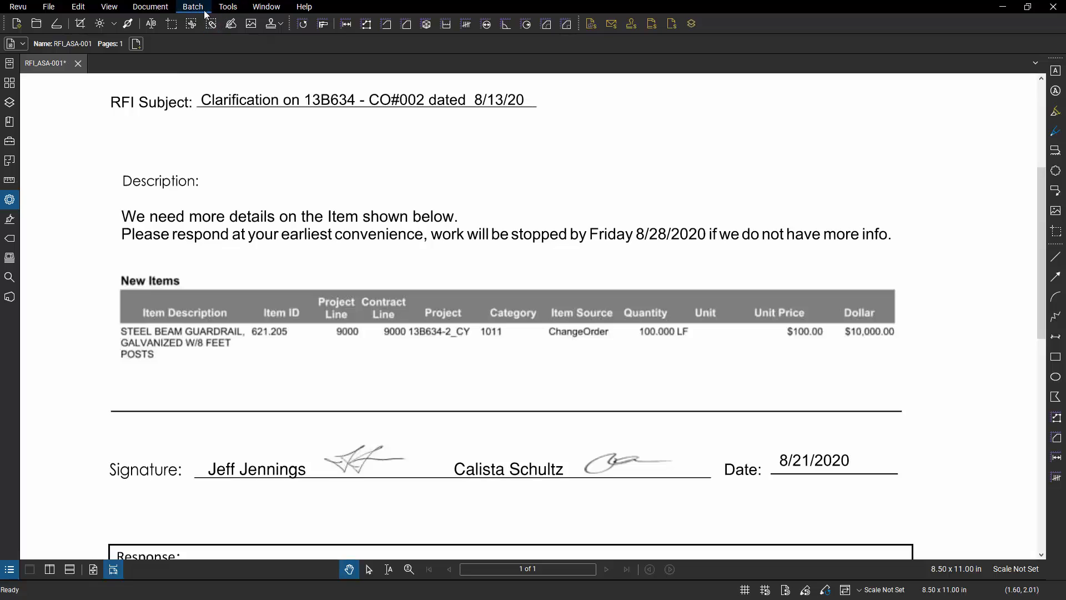
# - Place the YouTube Demo stamp in the blank area beside the RFI Subject line and delete it again
pyautogui.click(228, 7)
pyautogui.moveTo(262, 39)
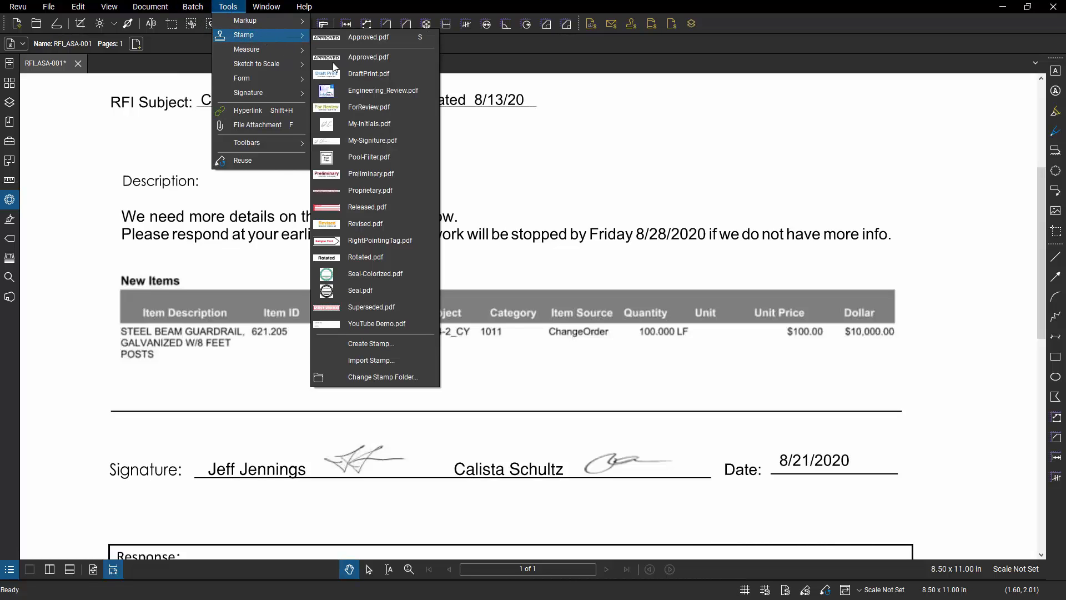
pyautogui.click(363, 324)
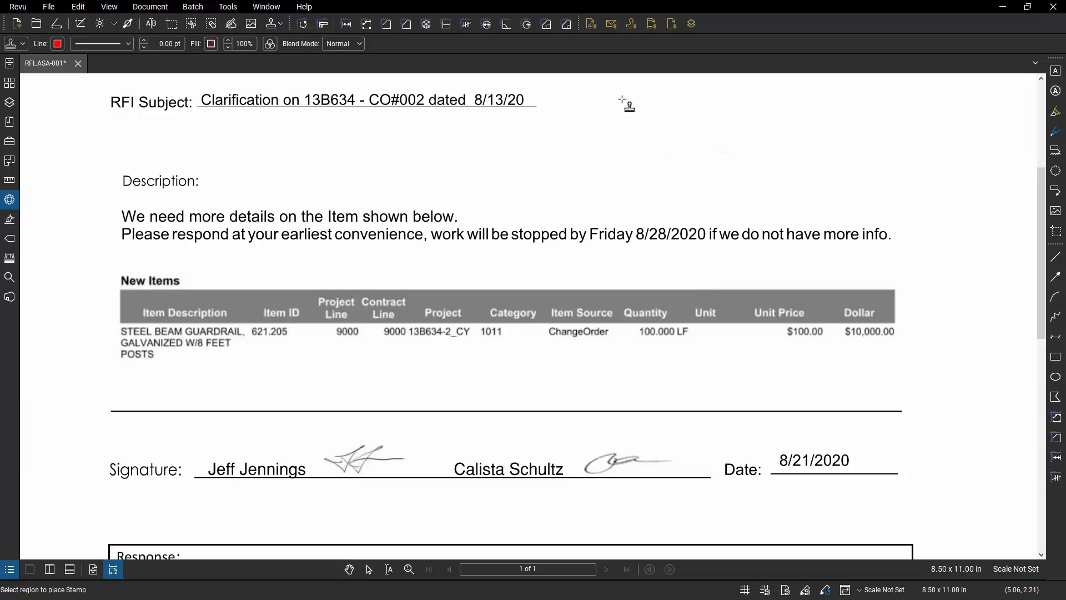
pyautogui.moveTo(611, 98); pyautogui.dragTo(926, 206)
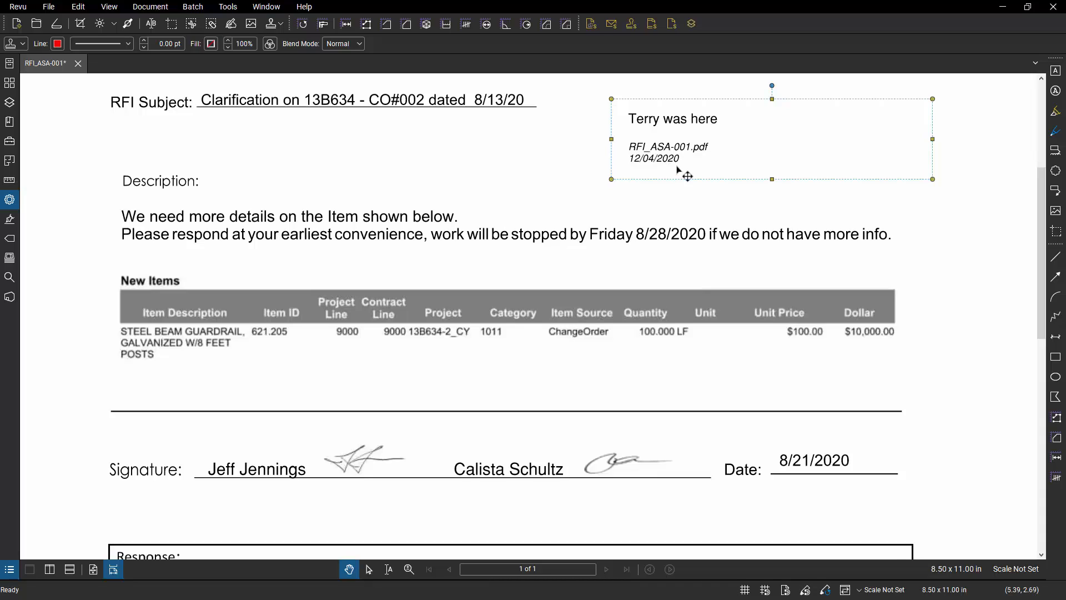
pyautogui.press('Delete')
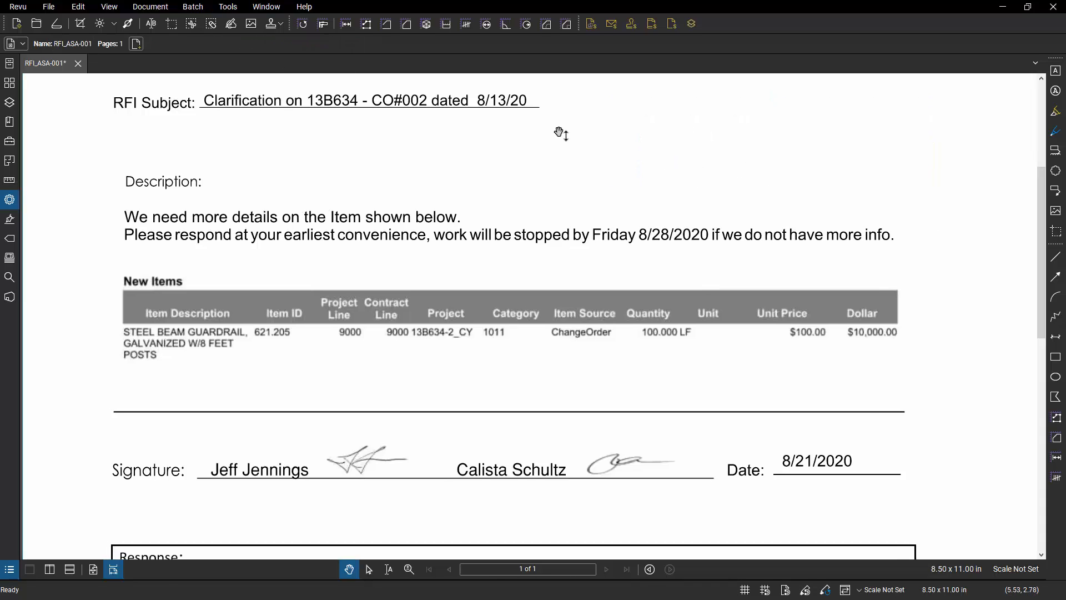
# - Place the Revised stamp in the blank area beside the RFI Subject line and delete it again
pyautogui.click(238, 7)
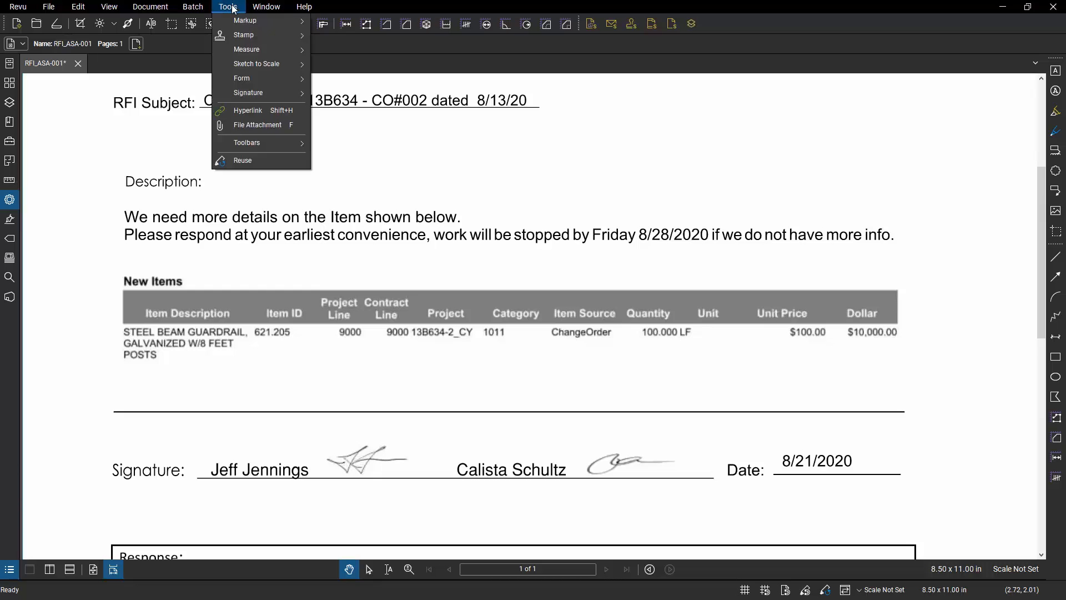
pyautogui.moveTo(250, 35)
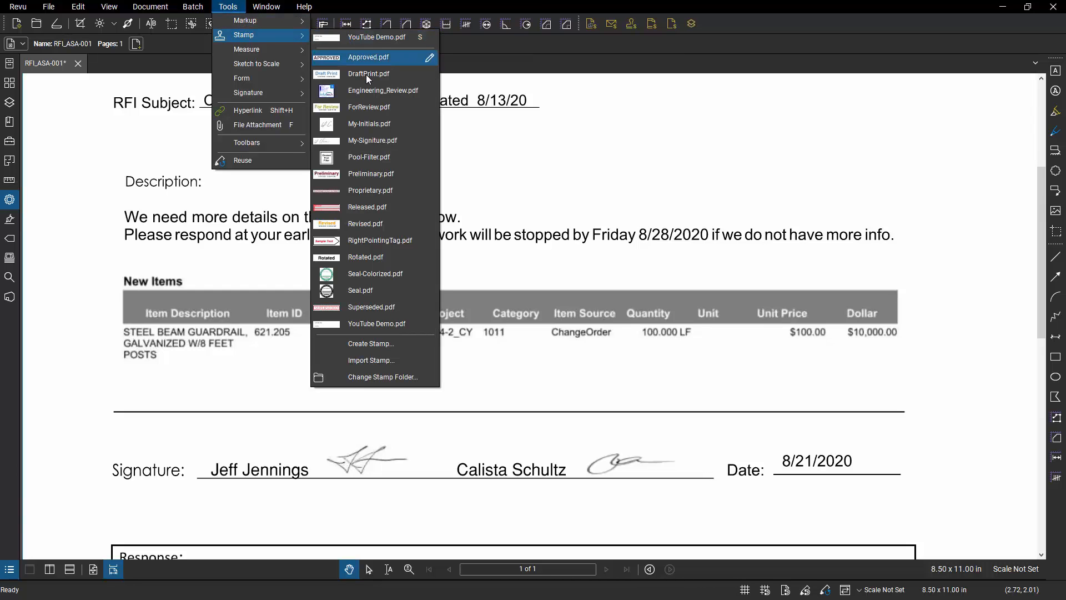
pyautogui.click(394, 224)
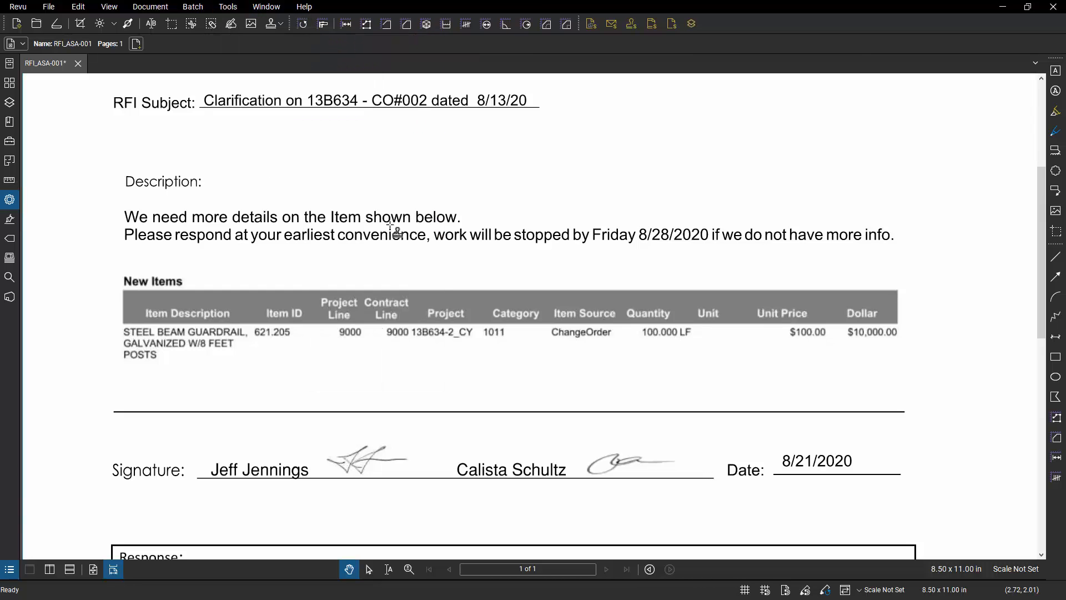
pyautogui.click(750, 125)
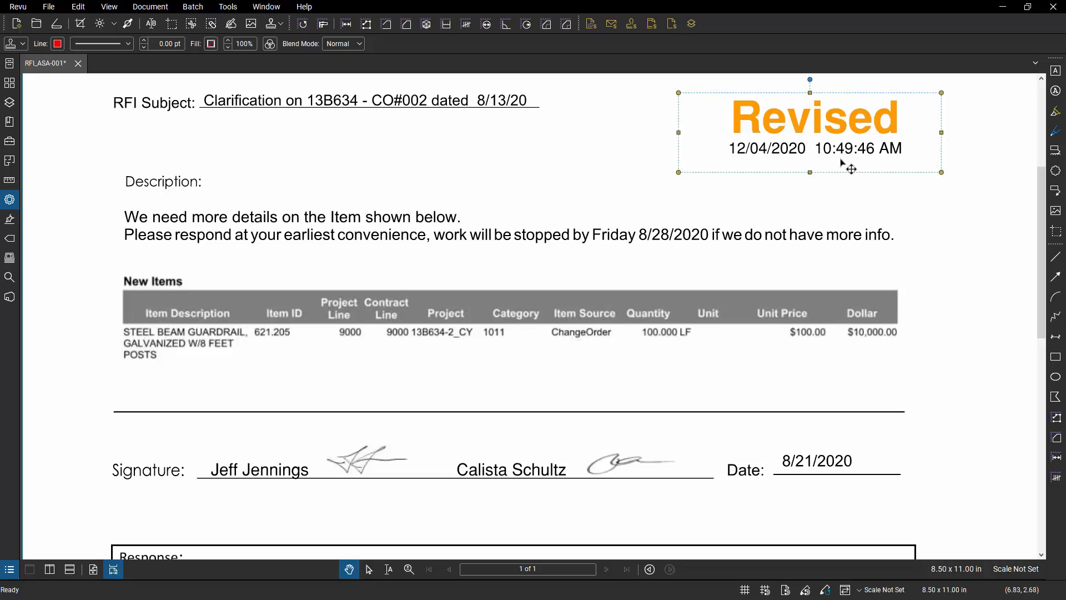
pyautogui.click(618, 165)
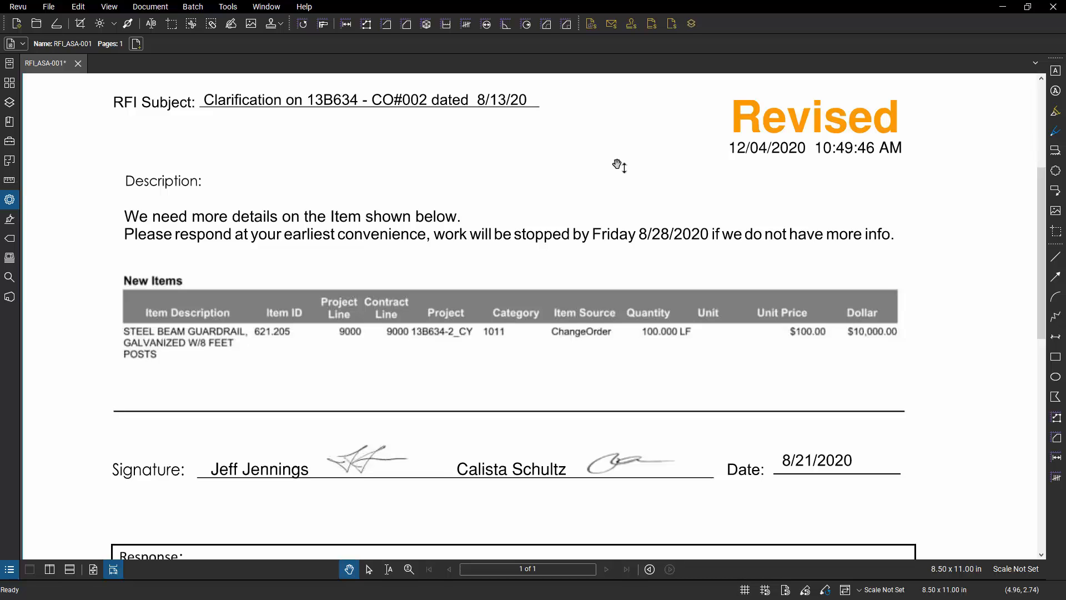
pyautogui.click(780, 148)
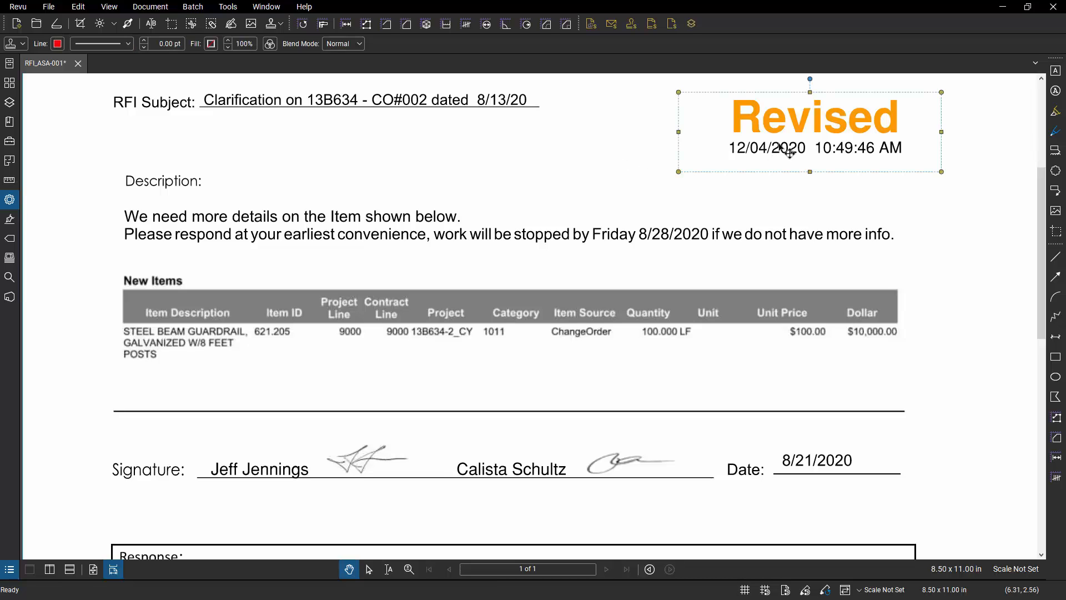
pyautogui.press('Delete')
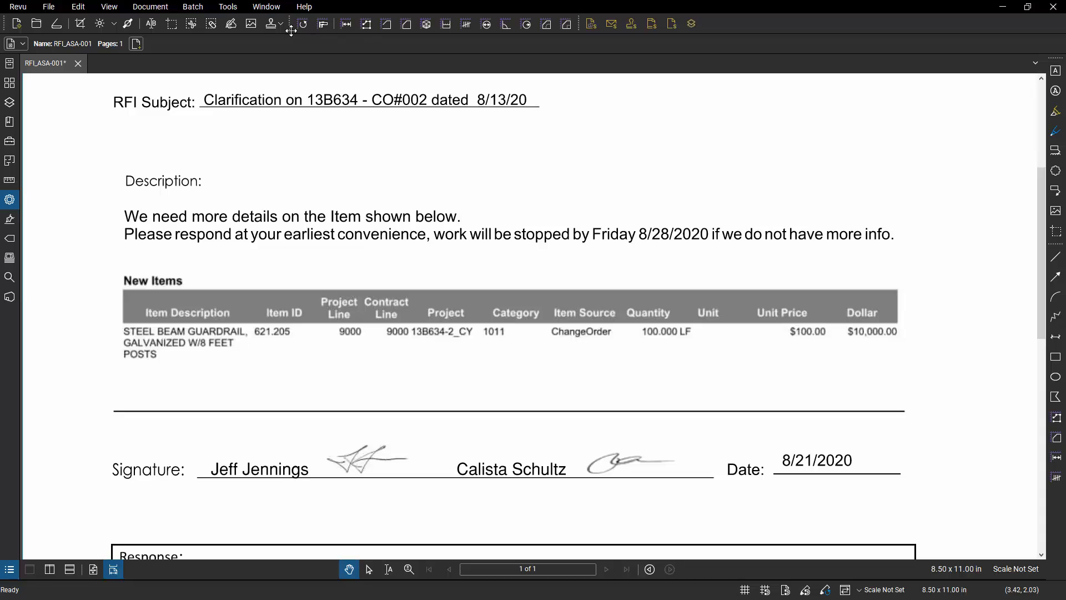
# - Draw a placement area for the Engineering_Review stamp in the blank space beside the RFI Subject line
pyautogui.click(227, 7)
pyautogui.moveTo(256, 41)
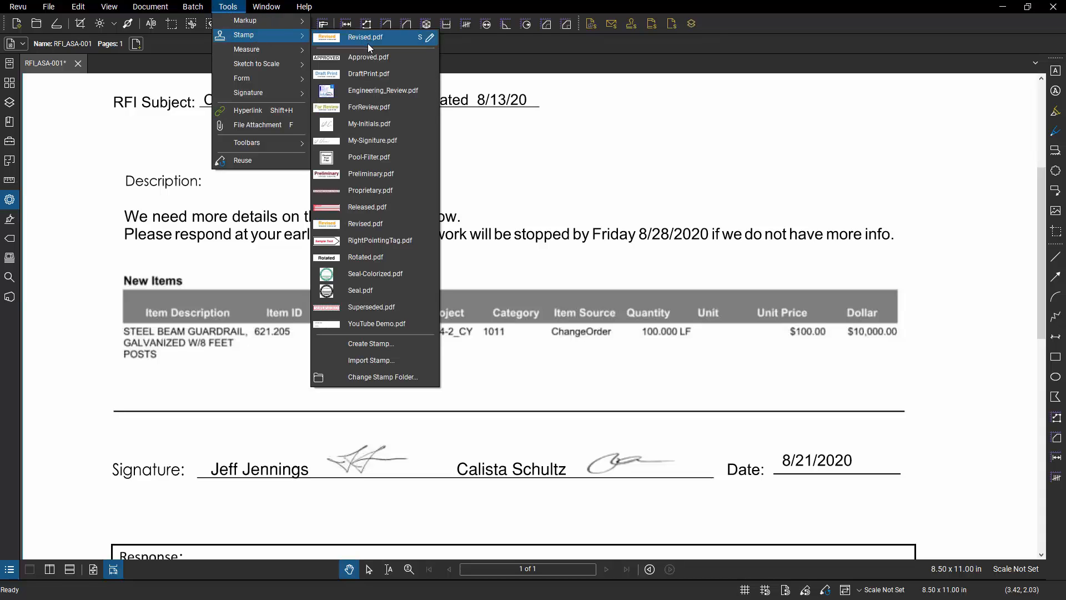
pyautogui.click(377, 90)
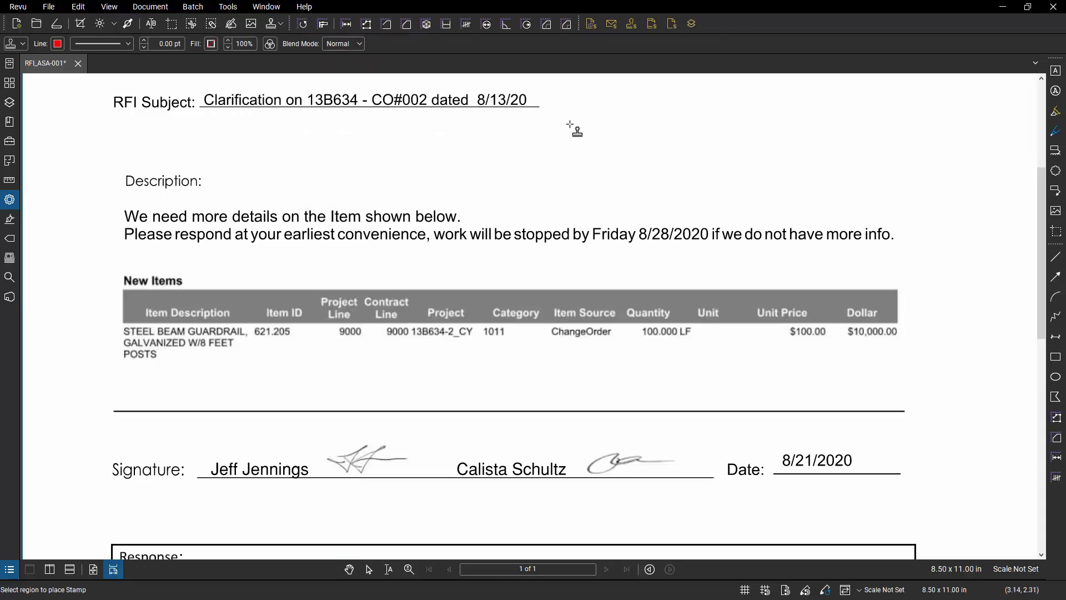
pyautogui.moveTo(649, 87); pyautogui.dragTo(853, 150)
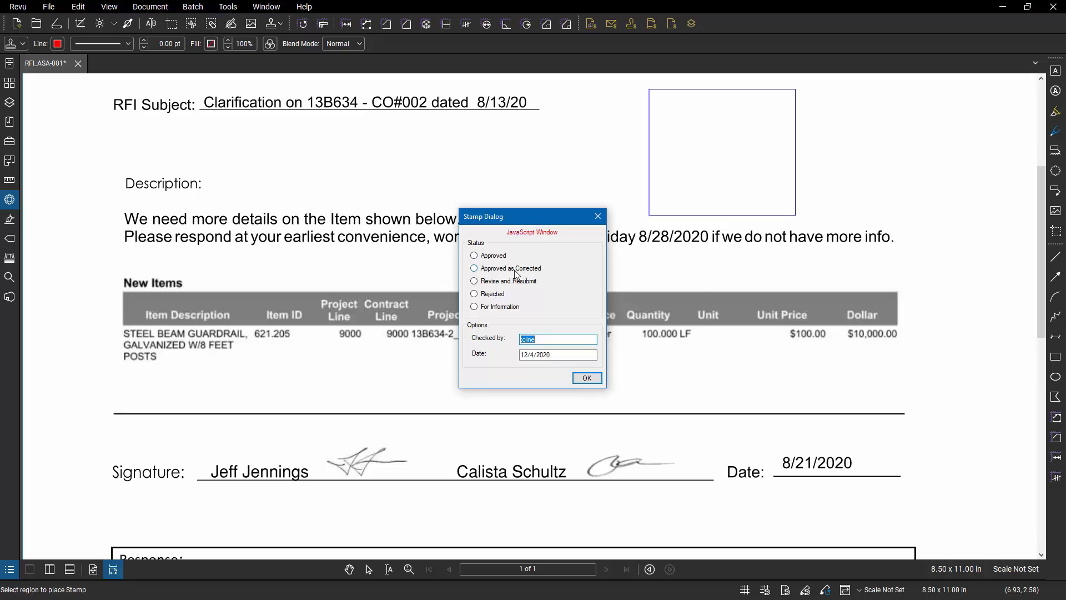
# - Set the review stamp's status to Rejected and its date to 12/4/2021, and apply the stamp
pyautogui.click(516, 269)
pyautogui.click(499, 256)
pyautogui.click(492, 296)
pyautogui.doubleClick(547, 340)
pyautogui.click(558, 356)
pyautogui.doubleClick(543, 358)
pyautogui.click(573, 355)
pyautogui.doubleClick(541, 339)
pyautogui.click(587, 378)
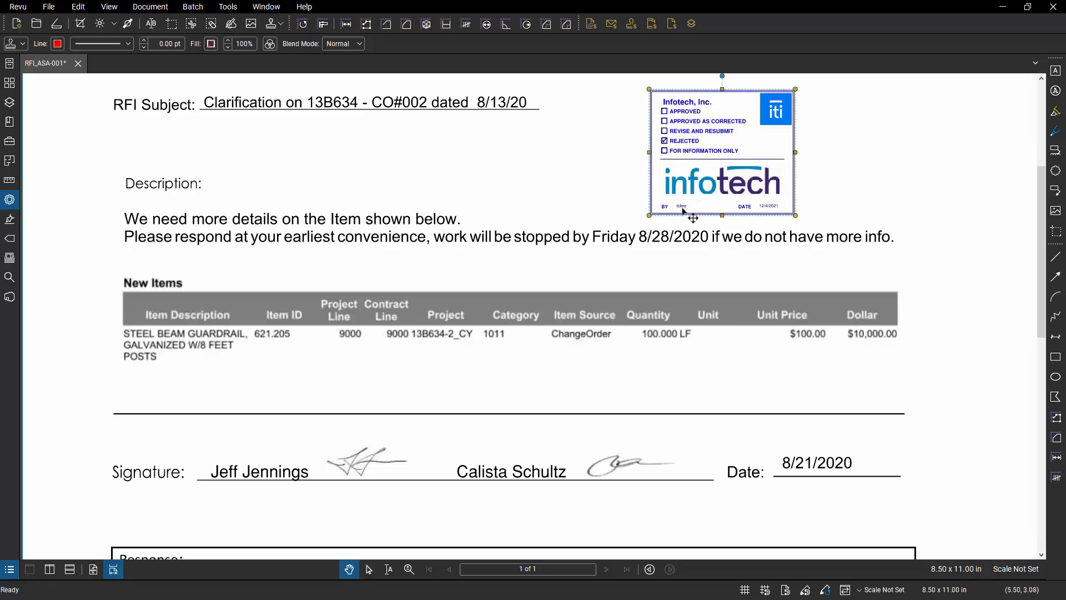
# - Inspect the By and Date entries on the placed Engineering_Review stamp and undo its placement
pyautogui.scroll(5, 774, 208)
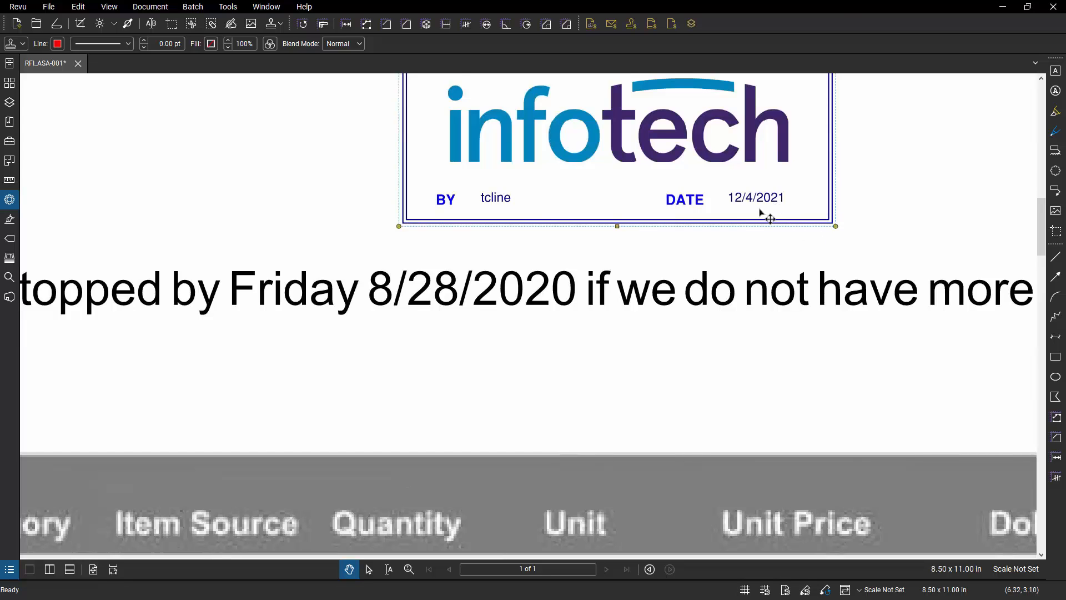
pyautogui.scroll(-5, 762, 215)
pyautogui.hotkey('ctrl', 'z')
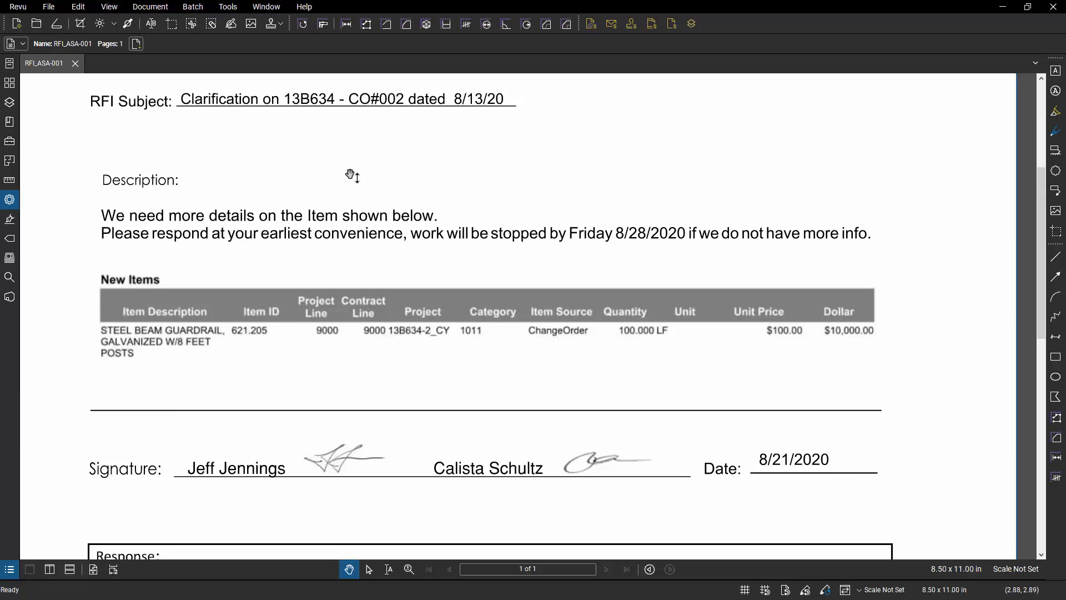
# - Start a batch Sign & Seal for all pages of RFI_ASA-001.pdf and continue to its signature and seal settings
pyautogui.click(192, 7)
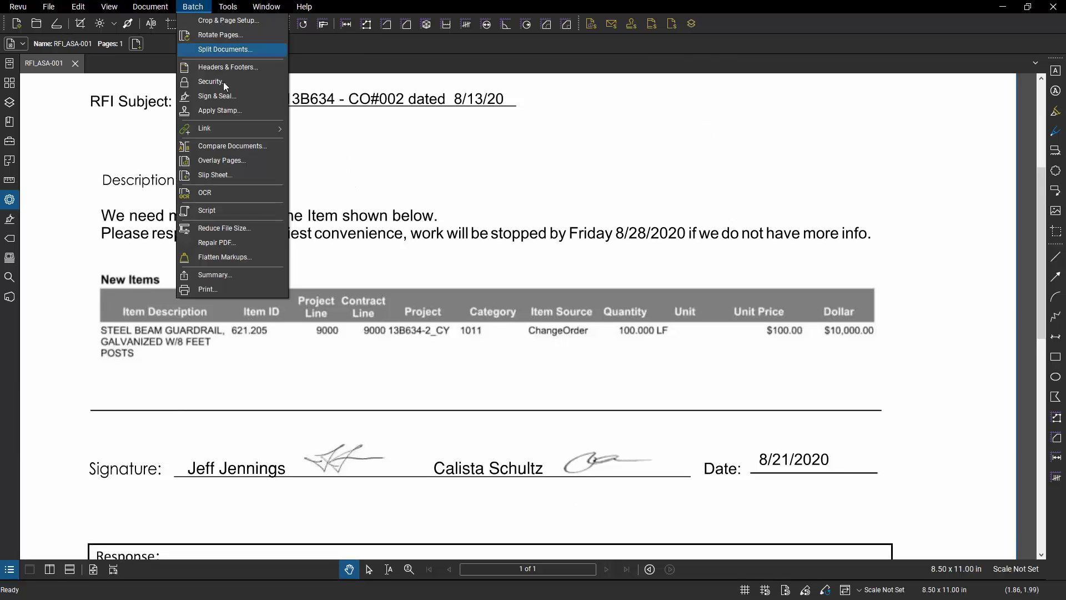
pyautogui.click(233, 96)
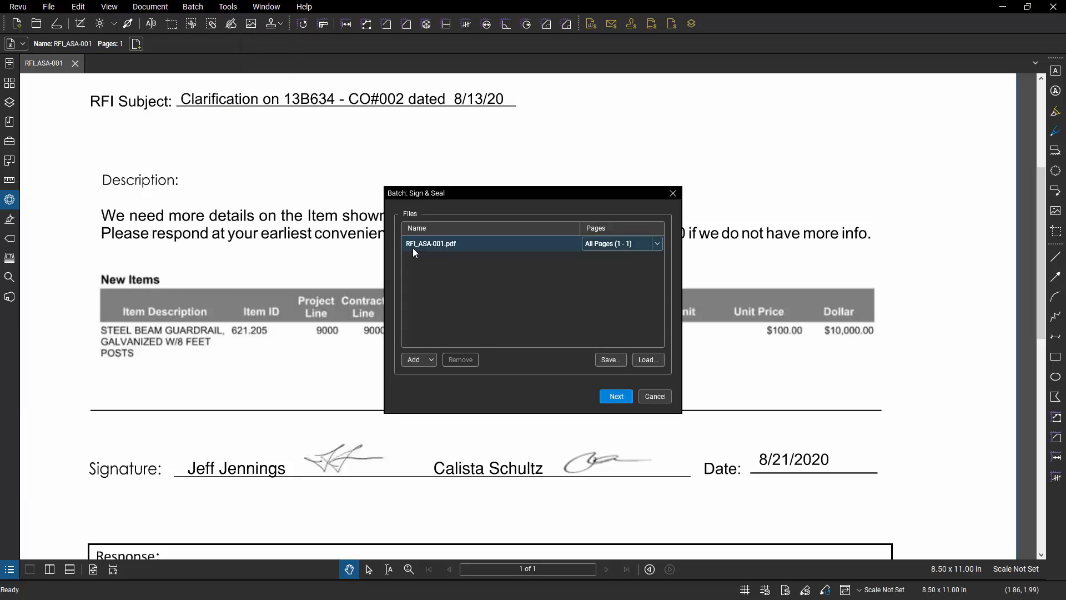
pyautogui.click(472, 242)
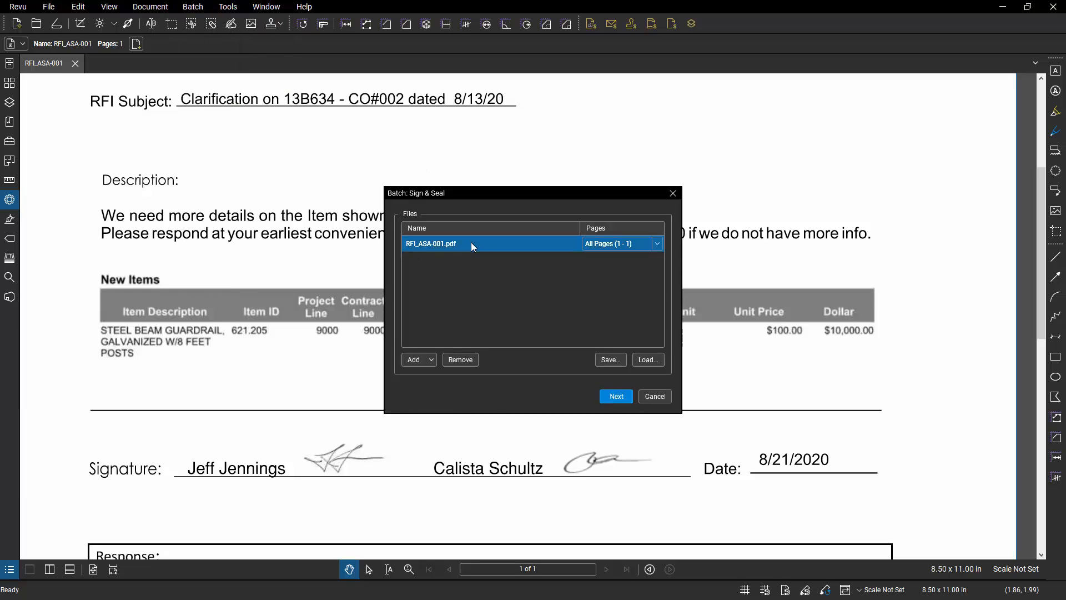
pyautogui.click(433, 360)
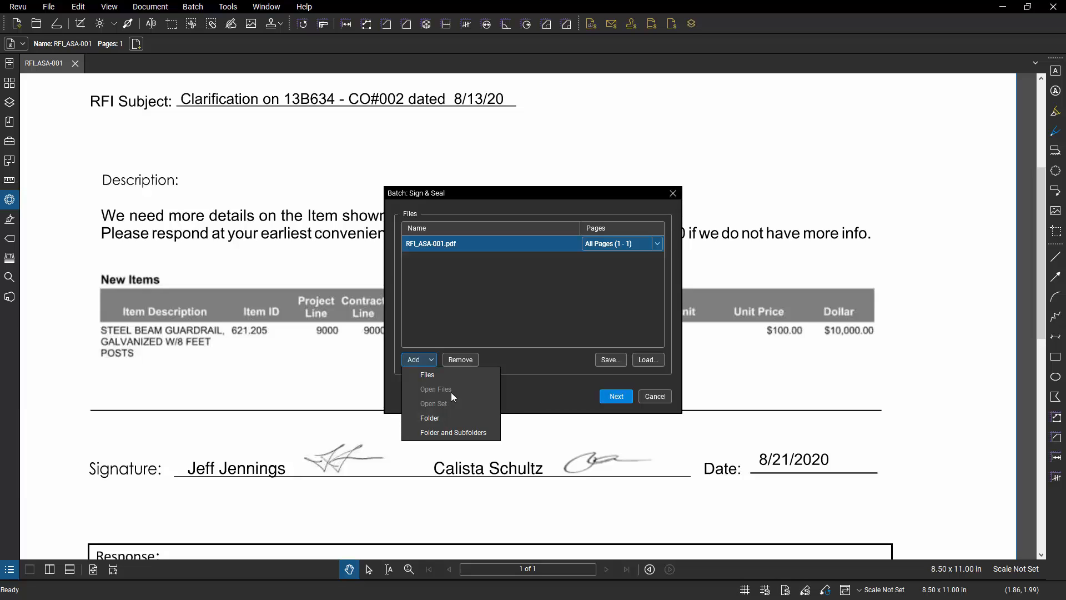
pyautogui.click(489, 307)
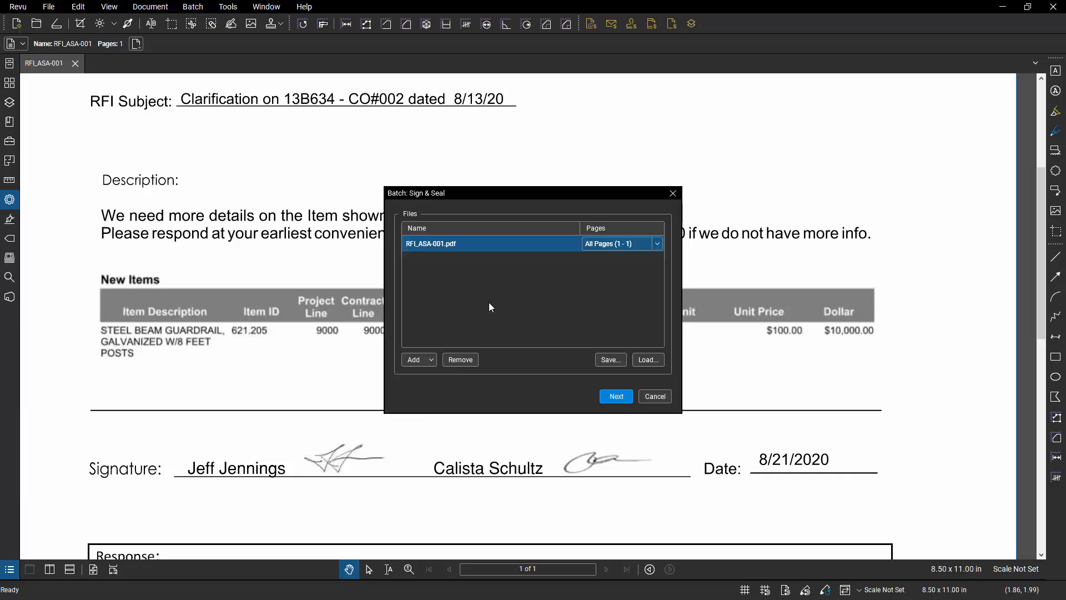
pyautogui.click(615, 396)
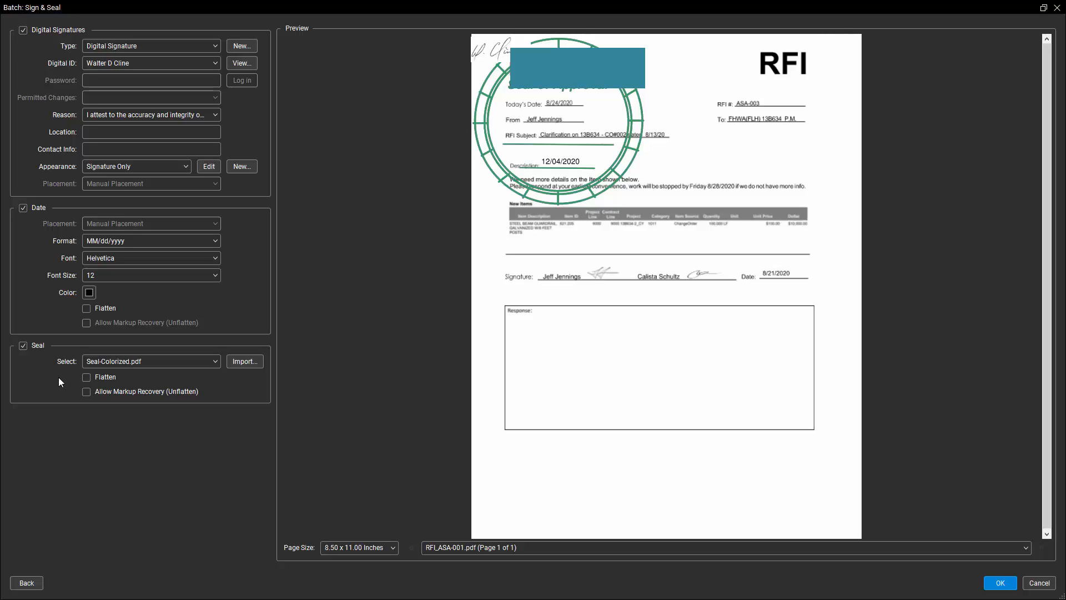
# - Choose Revised.pdf as the seal and position it in the page's lower-right corner below the Response box
pyautogui.click(215, 360)
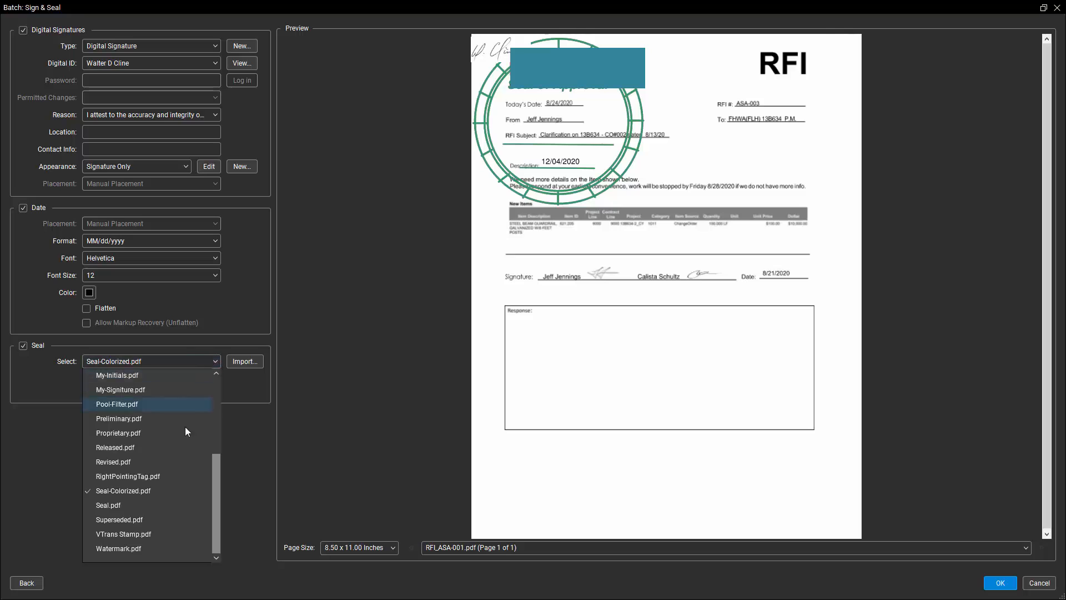
pyautogui.click(159, 460)
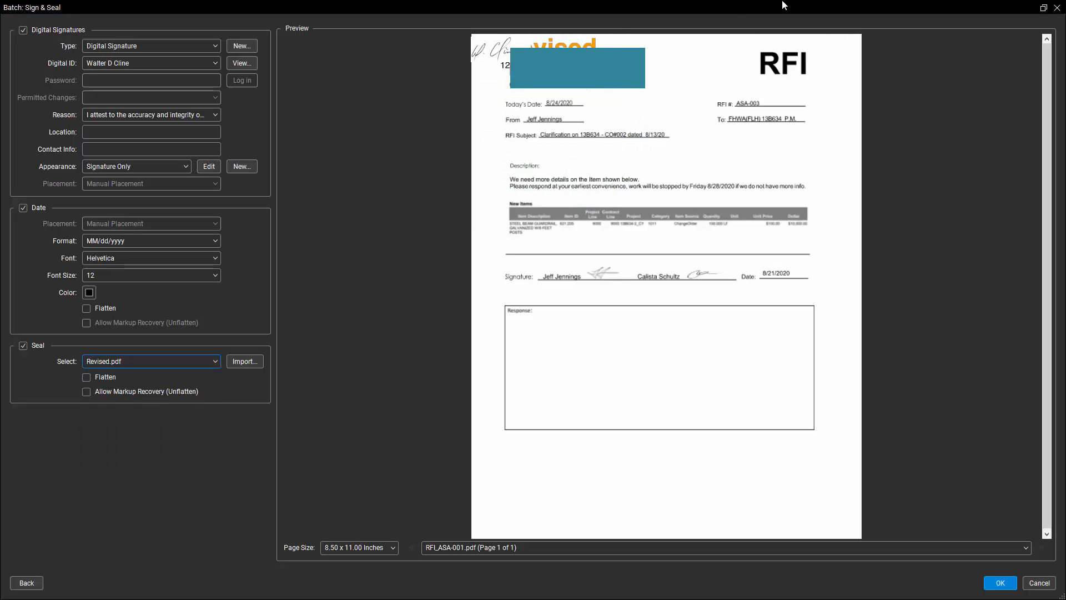
pyautogui.moveTo(555, 52); pyautogui.dragTo(768, 491)
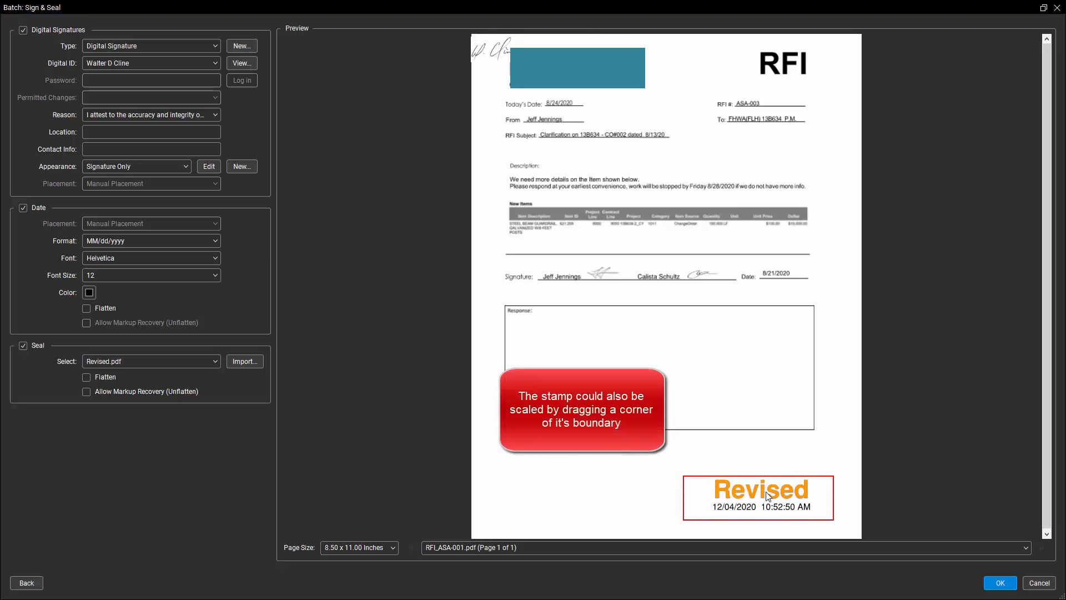
# - Exclude the digital signature and the date from the batch, leaving only the seal enabled
pyautogui.click(48, 30)
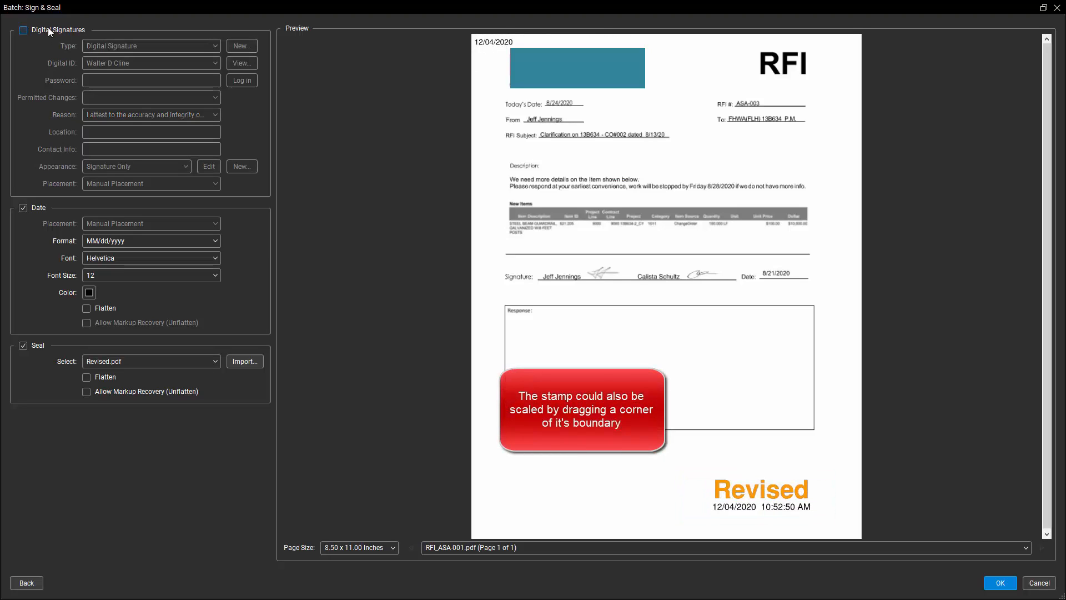
pyautogui.click(48, 30)
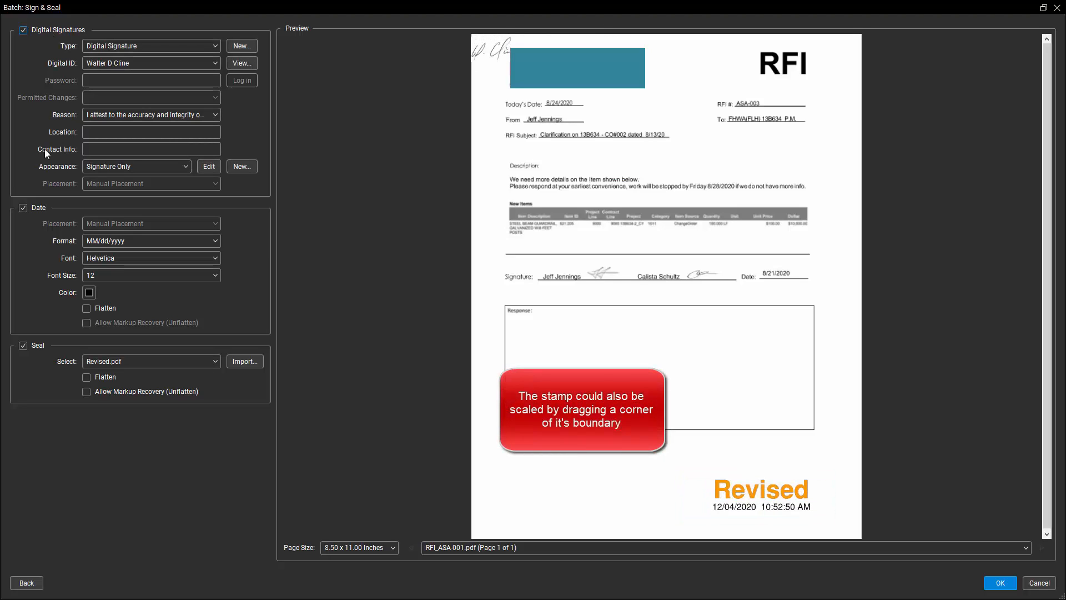
pyautogui.click(38, 211)
pyautogui.click(53, 30)
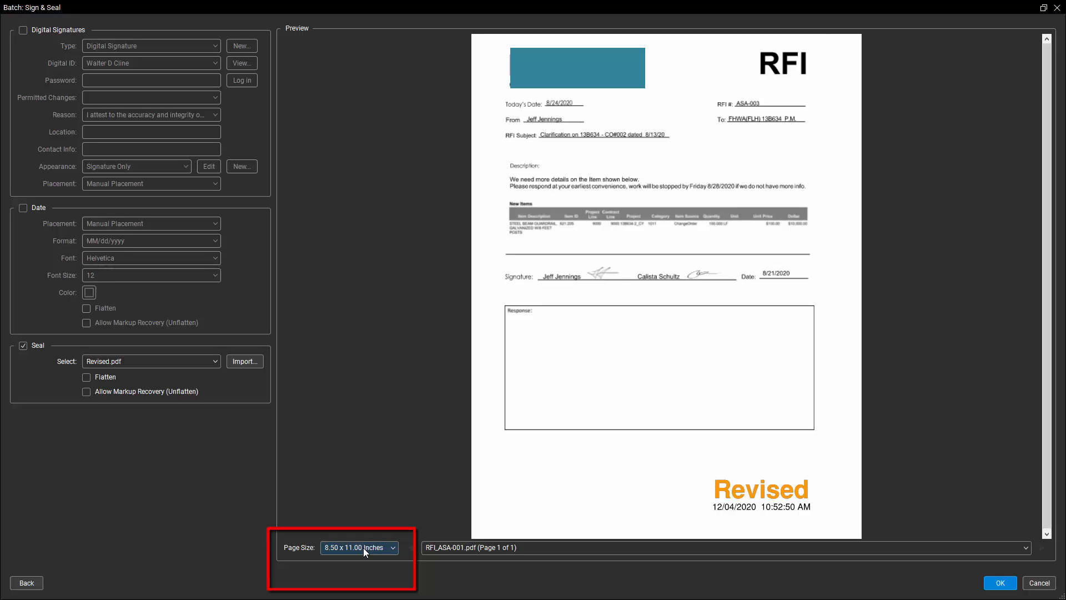
pyautogui.click(394, 548)
pyautogui.click(393, 548)
pyautogui.click(218, 364)
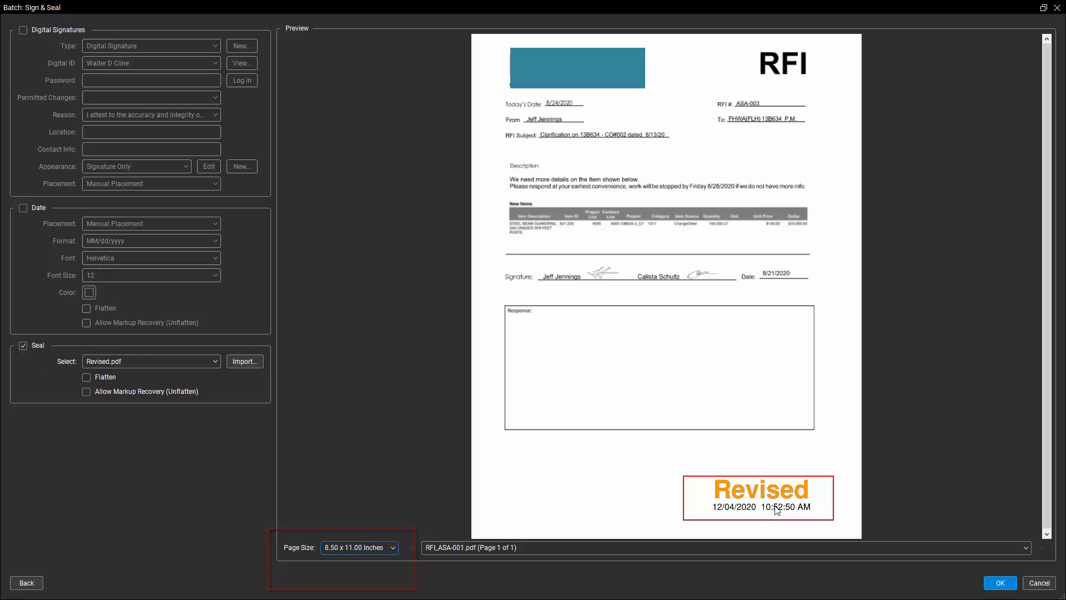